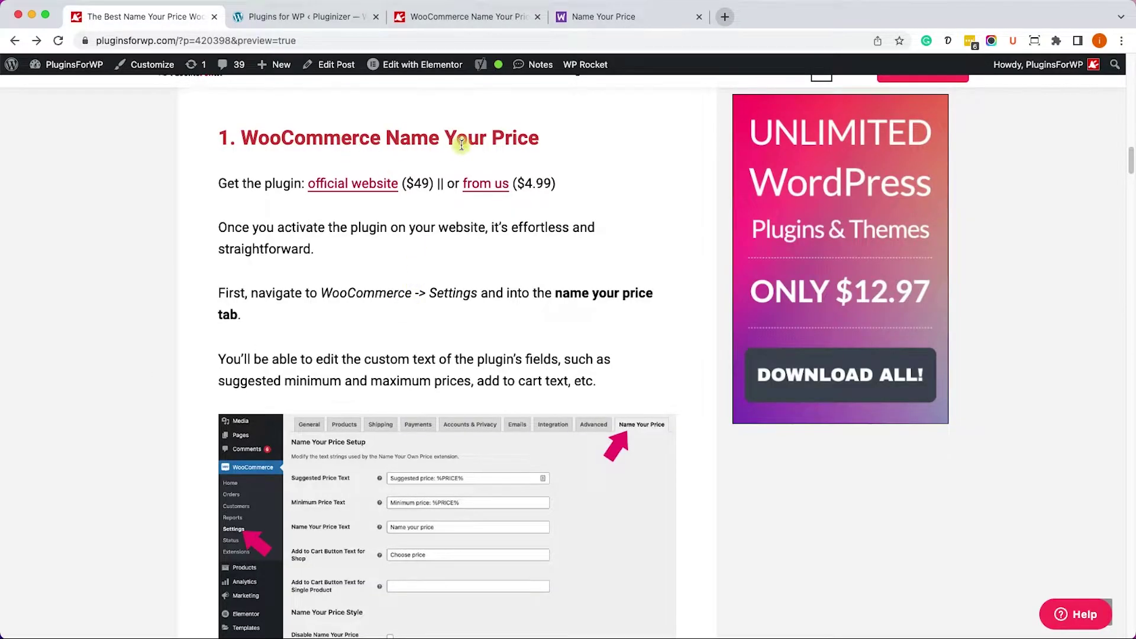
# Step: Compare the official $49 Name Your Price listing with the PluginsForWP version 3.3.8 page at $4.99
pyautogui.click(589, 18)
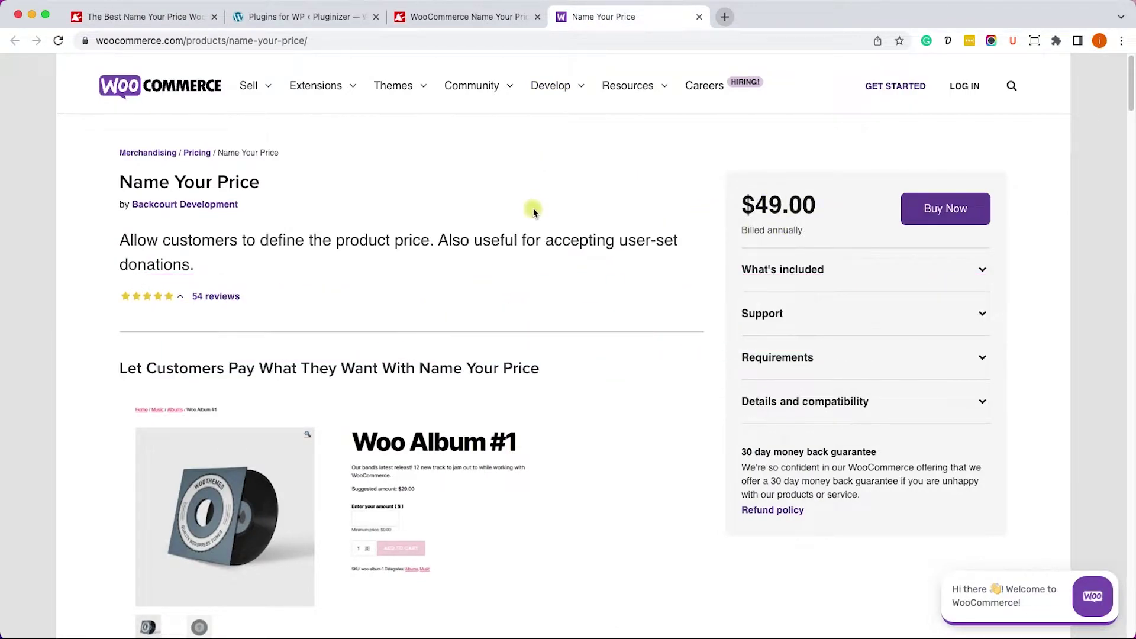
pyautogui.moveTo(470, 67)
pyautogui.click(467, 18)
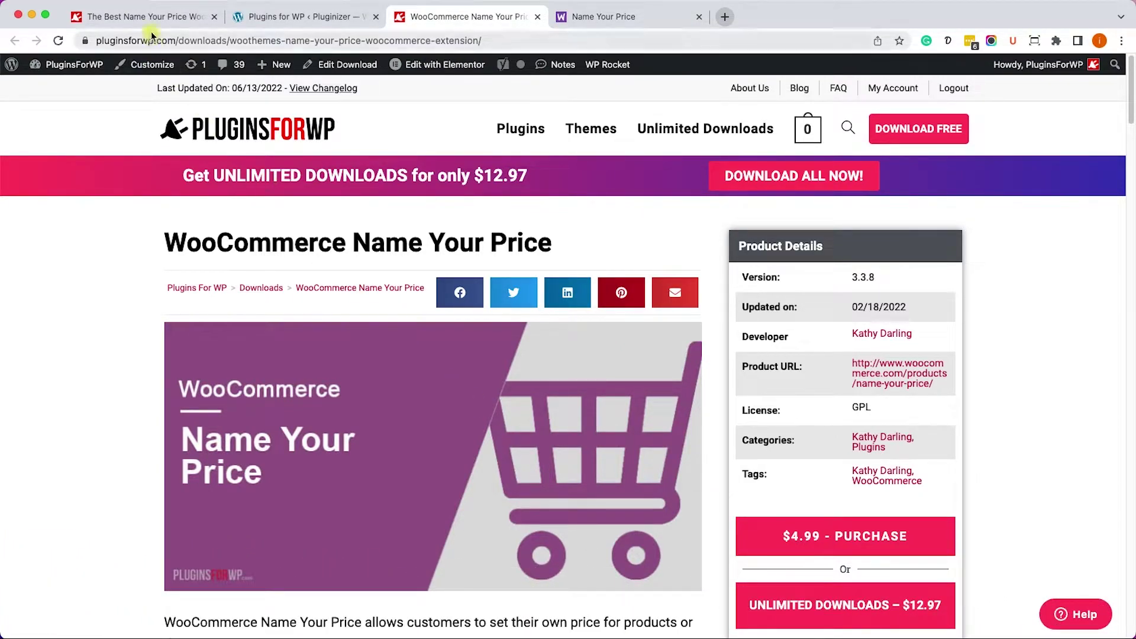
# Step: Install and activate WooCommerce Name Your Price 3.3.8 through the Plugins for WP manager
pyautogui.click(332, 17)
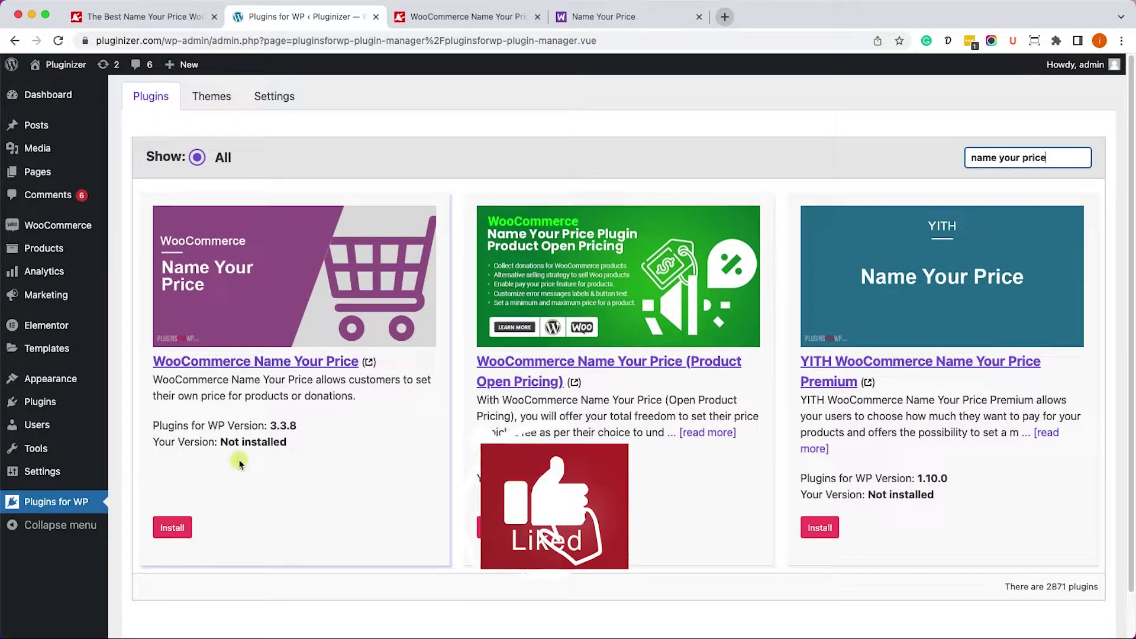
pyautogui.click(181, 528)
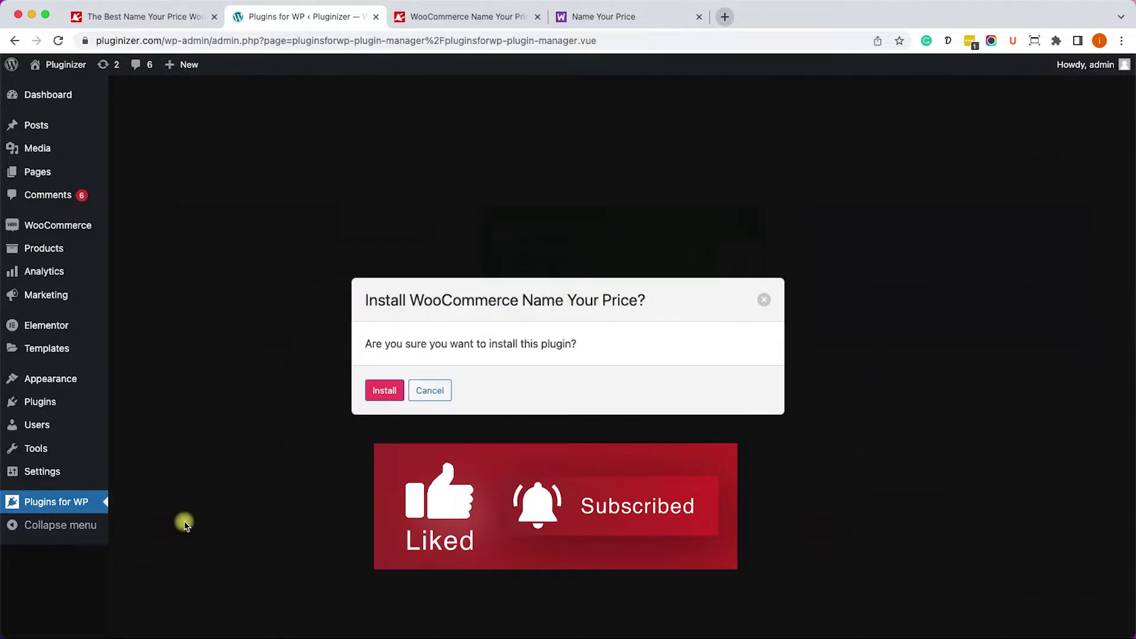
pyautogui.click(385, 391)
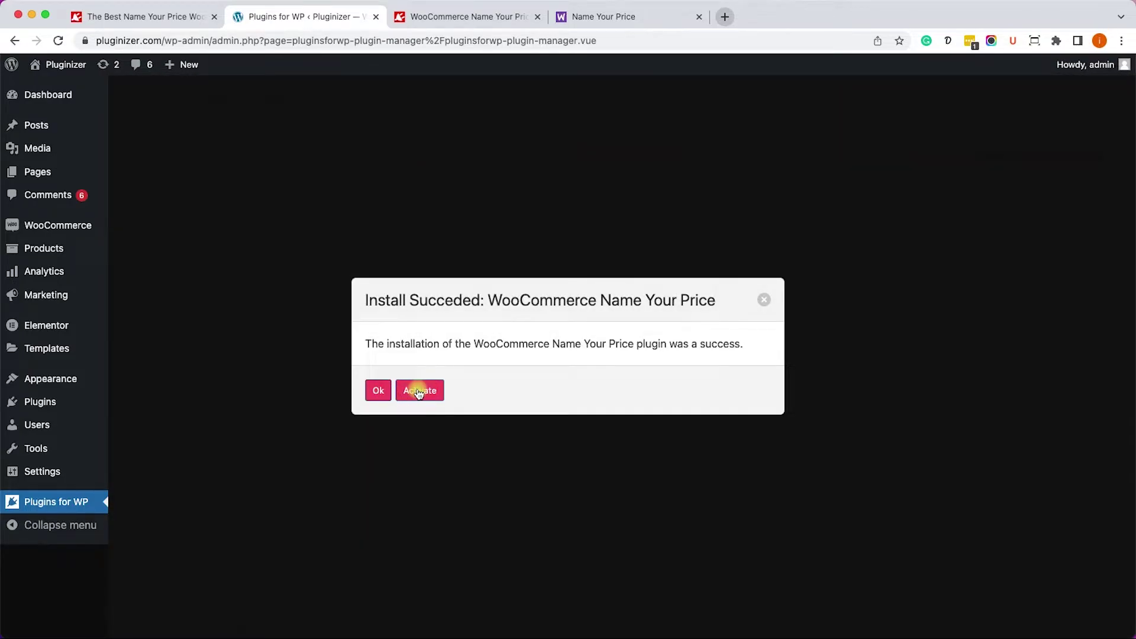
pyautogui.click(418, 392)
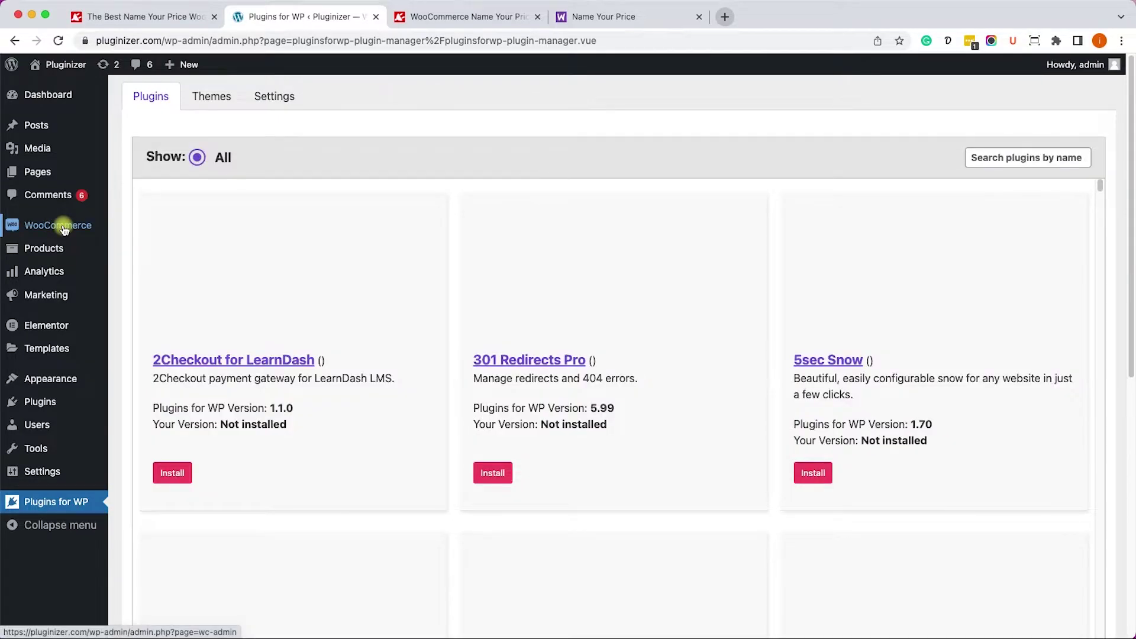
# Step: Check the WooCommerce Name Your Price settings, then bring up the 22-item All Products list
pyautogui.moveTo(61, 225)
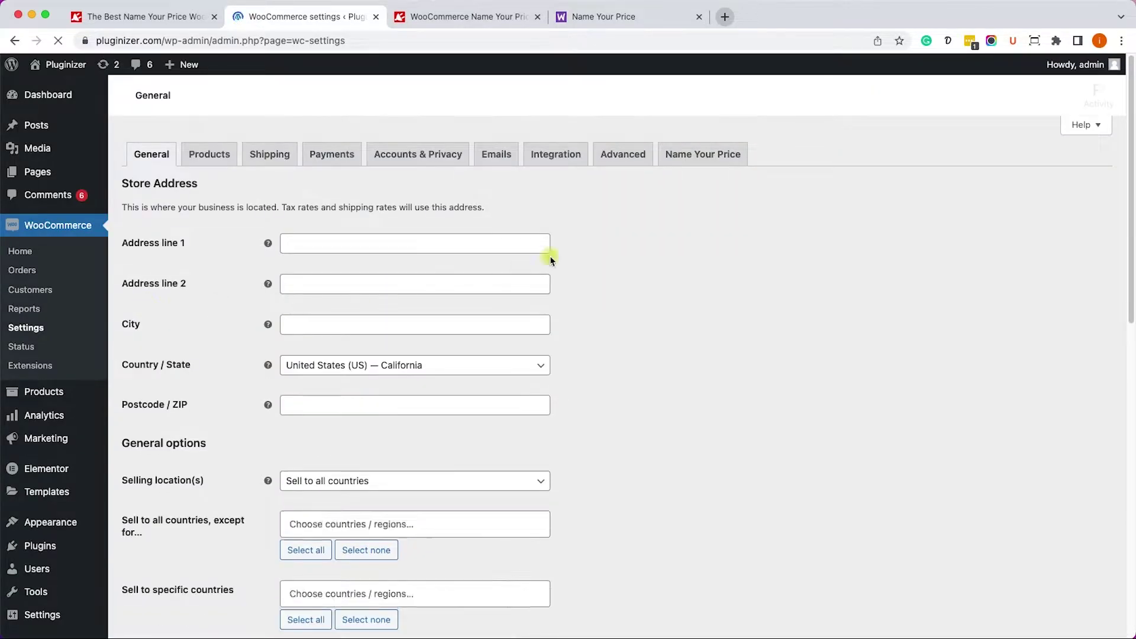
pyautogui.click(717, 155)
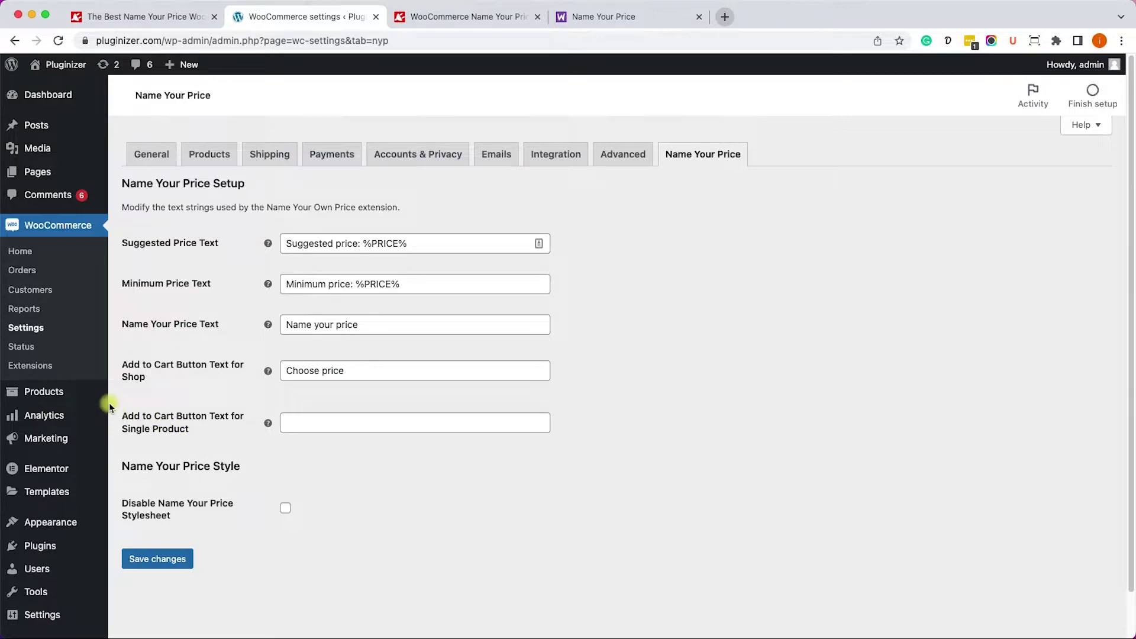
pyautogui.moveTo(76, 388)
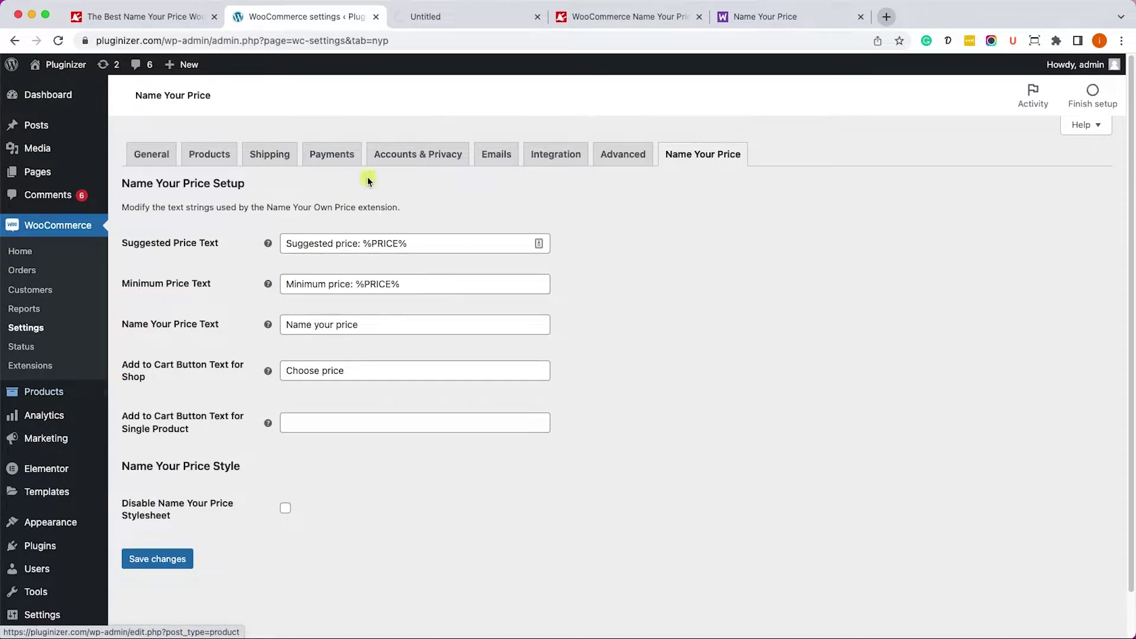
pyautogui.click(420, 16)
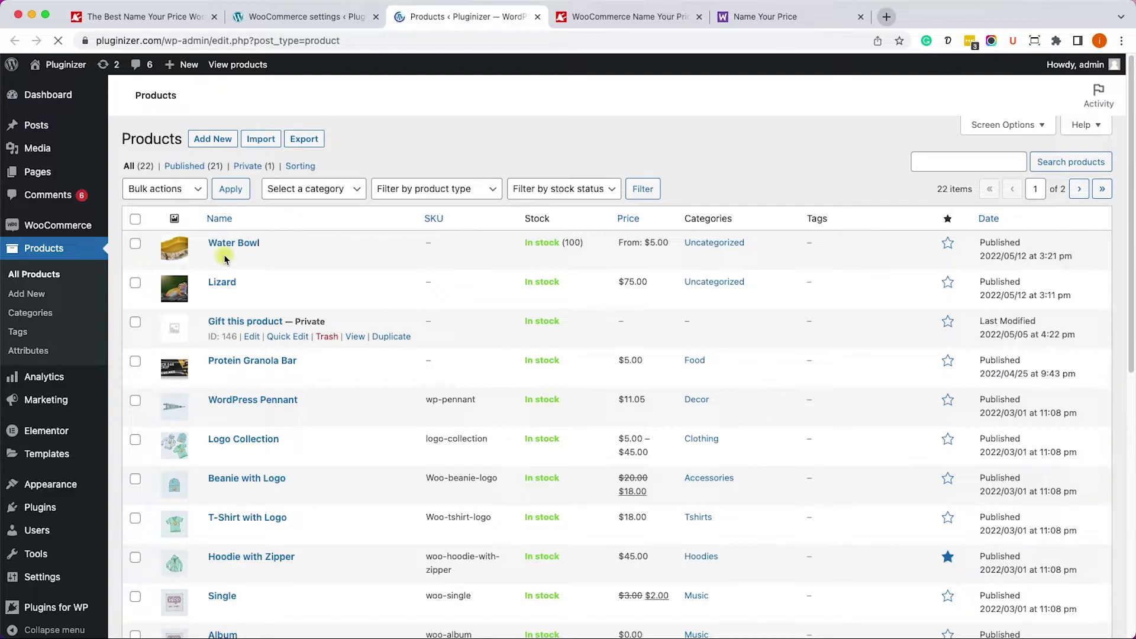
# Step: Enable Name Your Price on Water Bowl with suggested $20, minimum $5 and maximum $40, and update it
pyautogui.moveTo(228, 256)
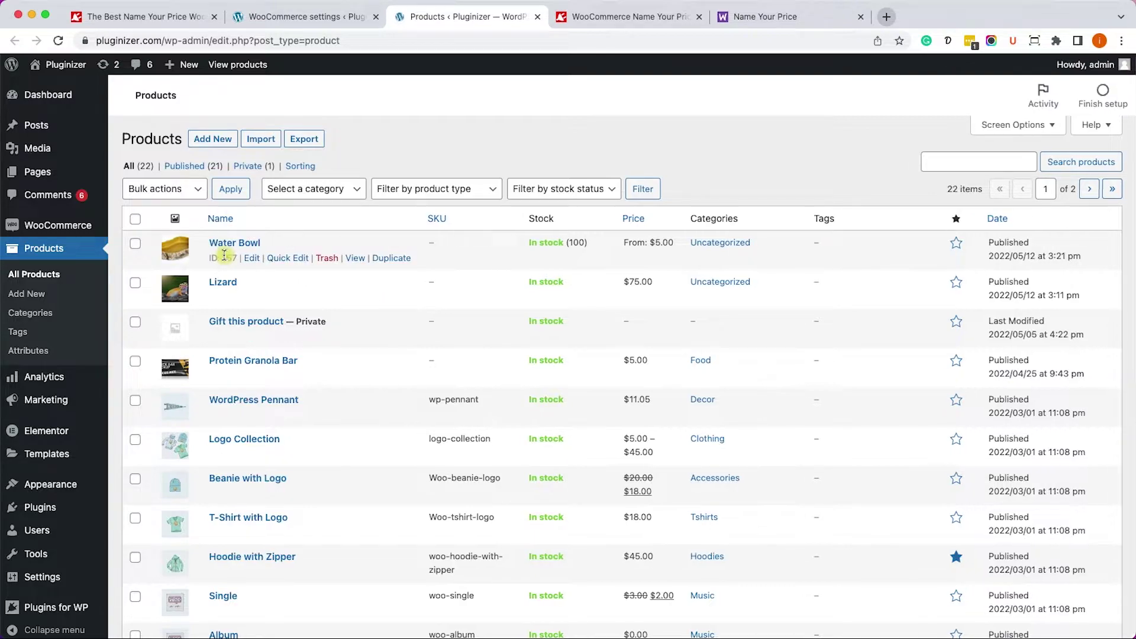
pyautogui.click(253, 259)
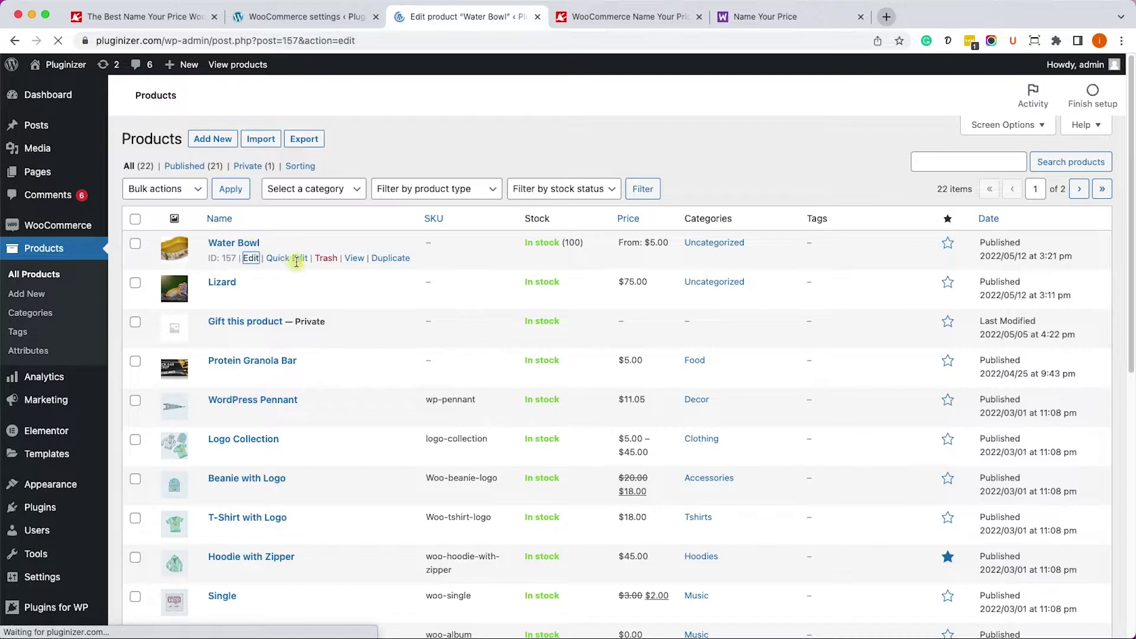
pyautogui.scroll(-2, 318, 268)
pyautogui.scroll(-5, 318, 264)
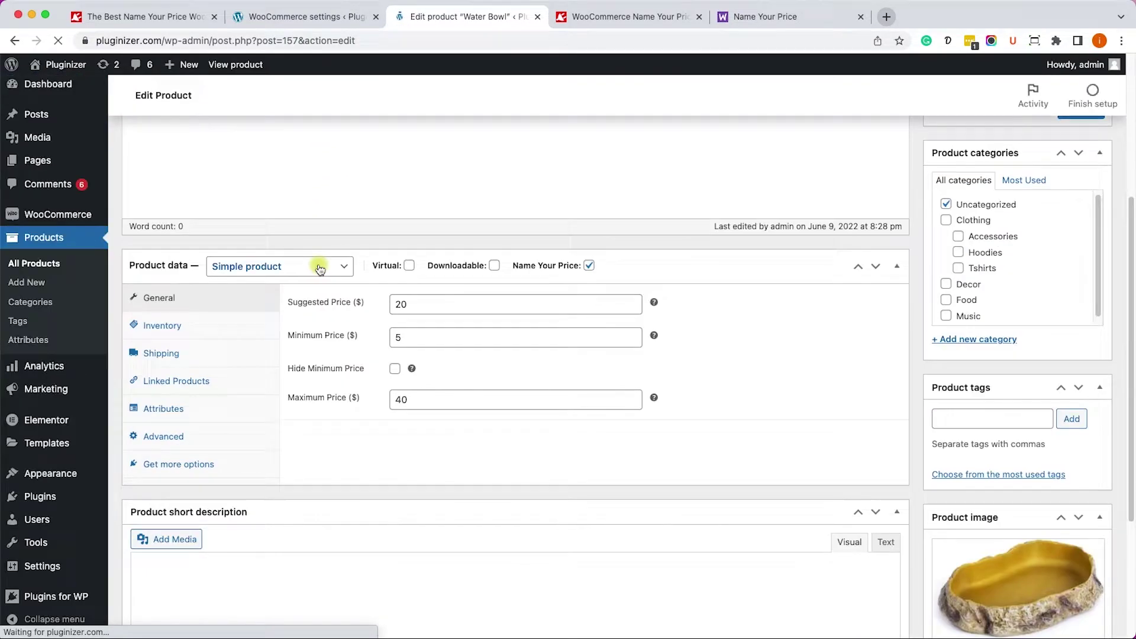
pyautogui.scroll(4, 318, 264)
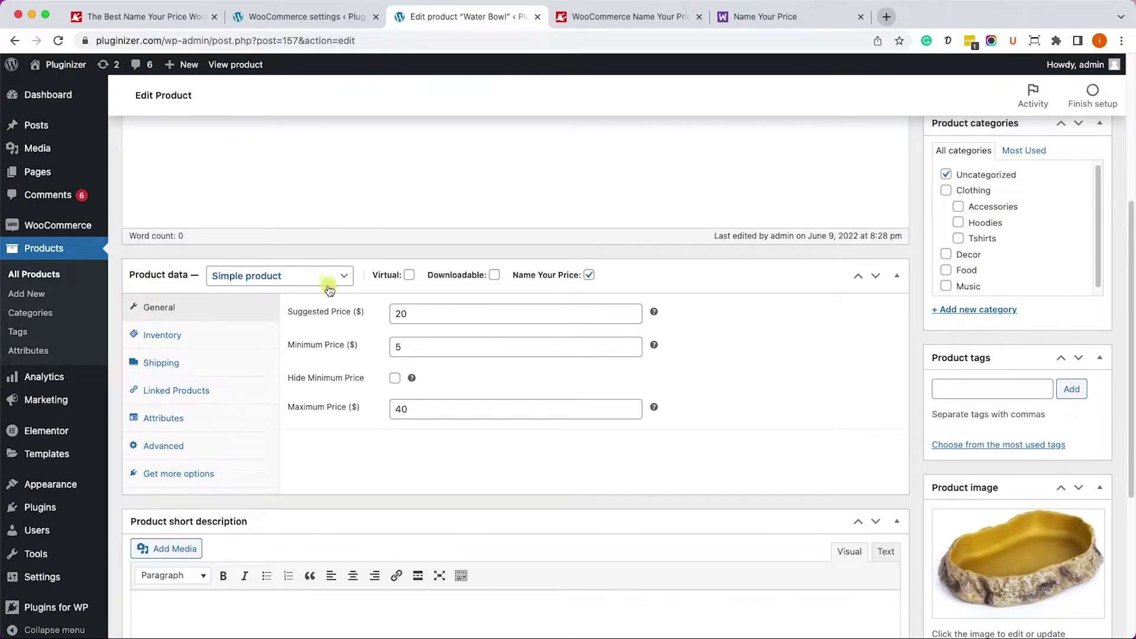
pyautogui.click(590, 275)
pyautogui.scroll(4, 681, 414)
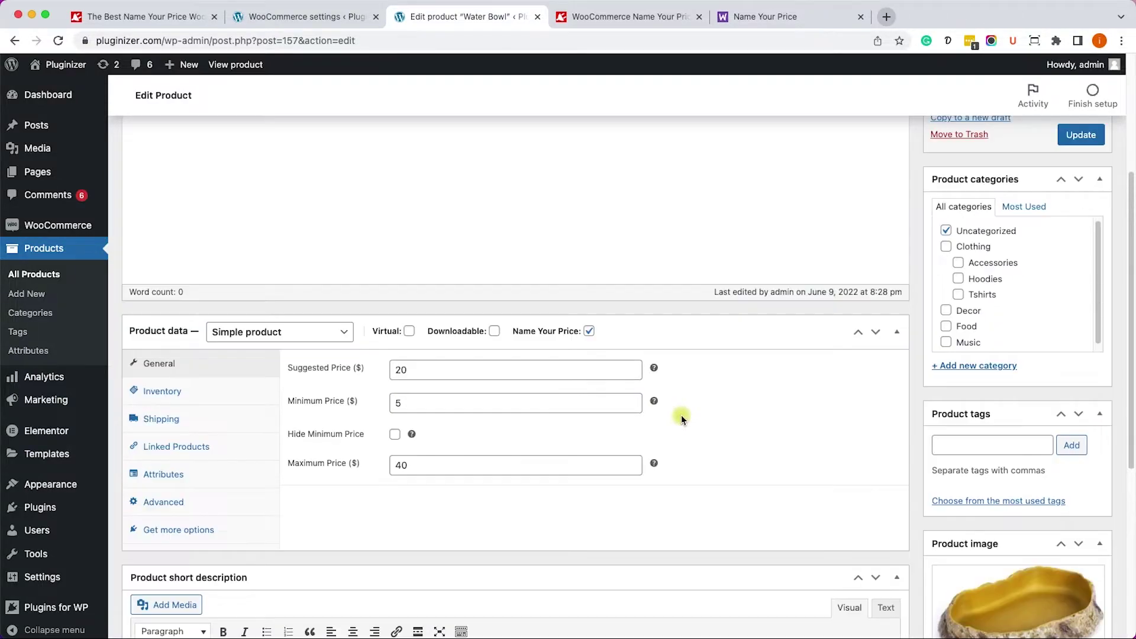
pyautogui.click(1077, 295)
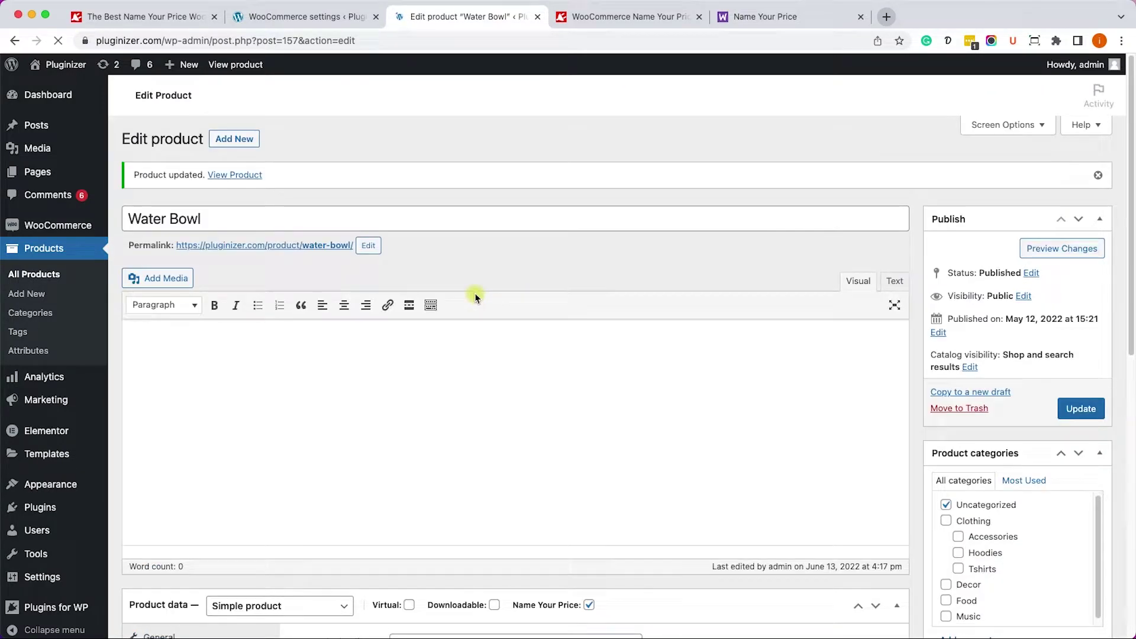
# Step: On the Water Bowl page, see $3 rejected as below minimum, then add it to cart at $10.00
pyautogui.keyDown('super'); pyautogui.click(336, 245); pyautogui.keyUp('super')
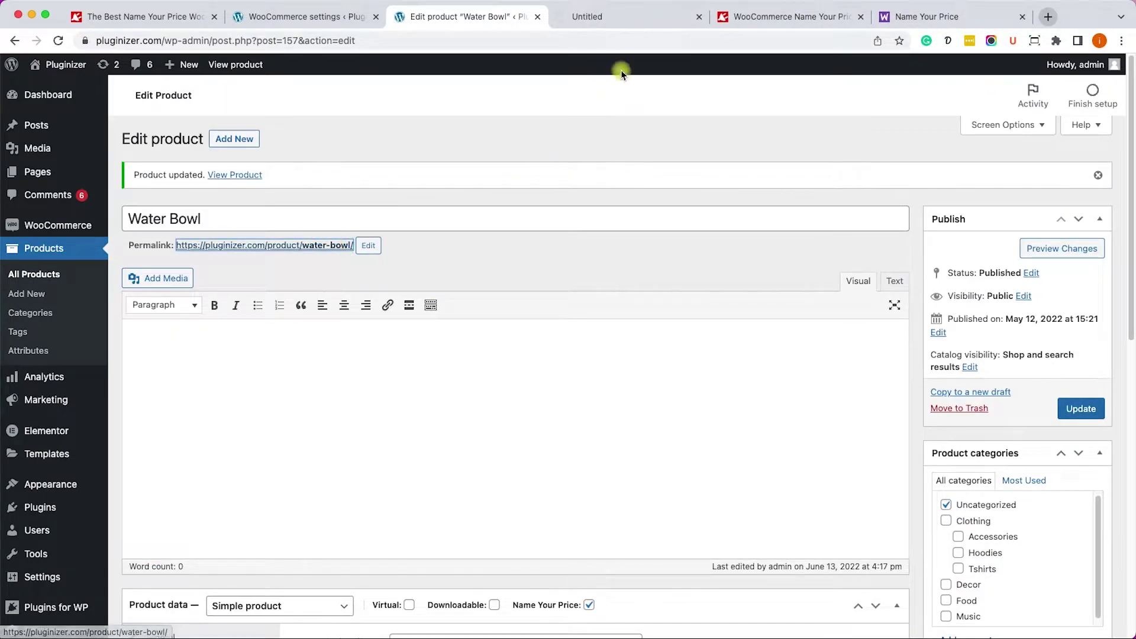
pyautogui.click(634, 17)
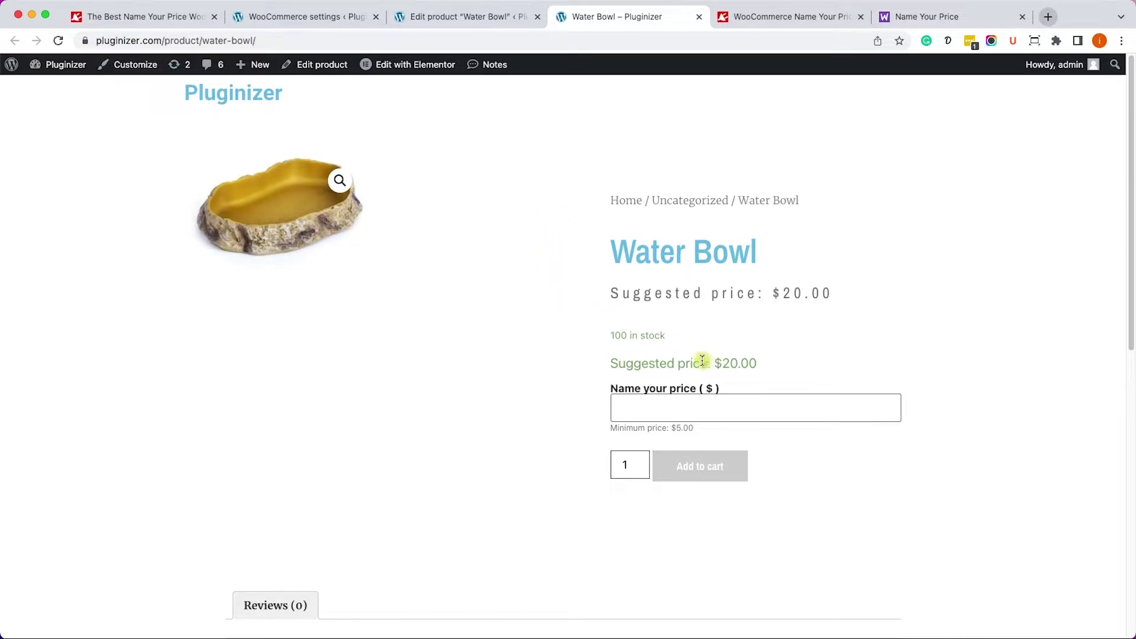
pyautogui.click(681, 410)
pyautogui.write('3')
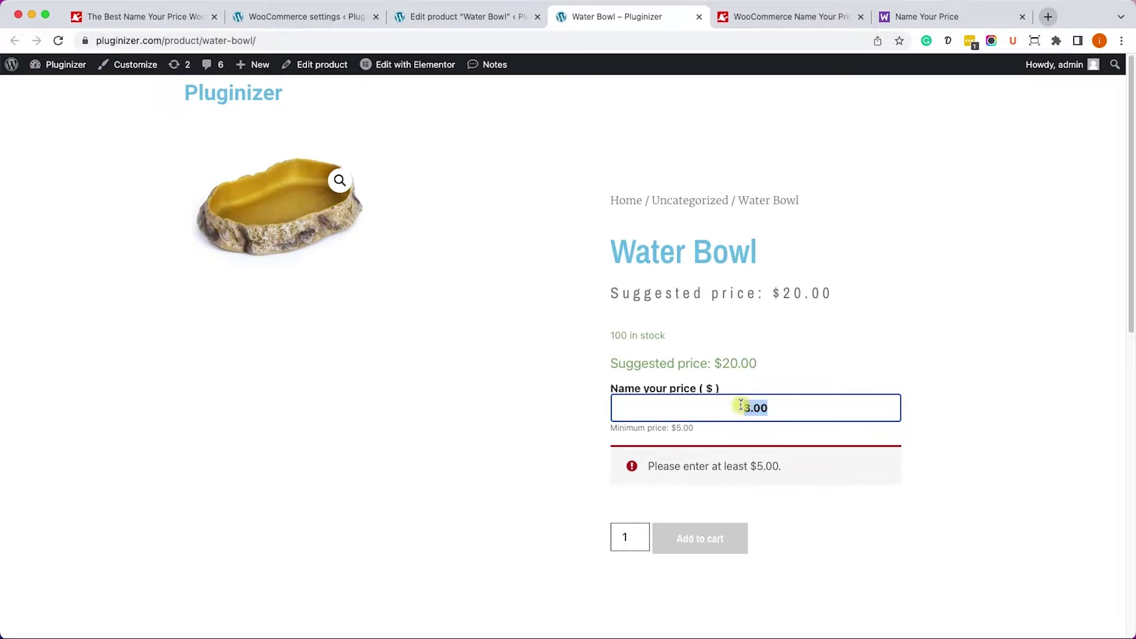
pyautogui.write('10')
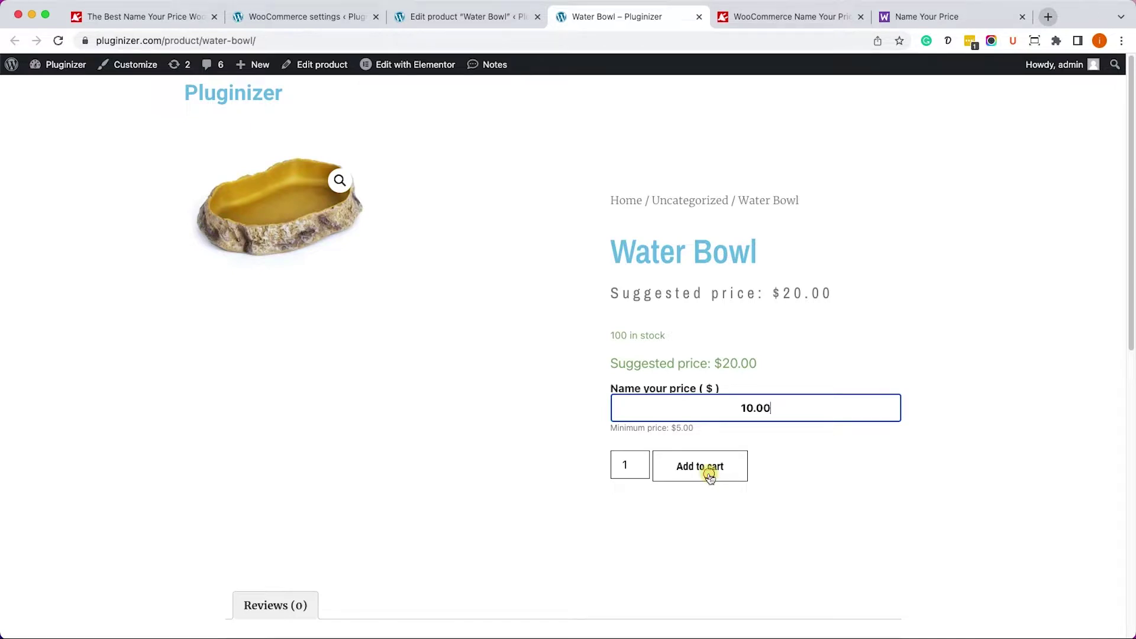
pyautogui.click(711, 477)
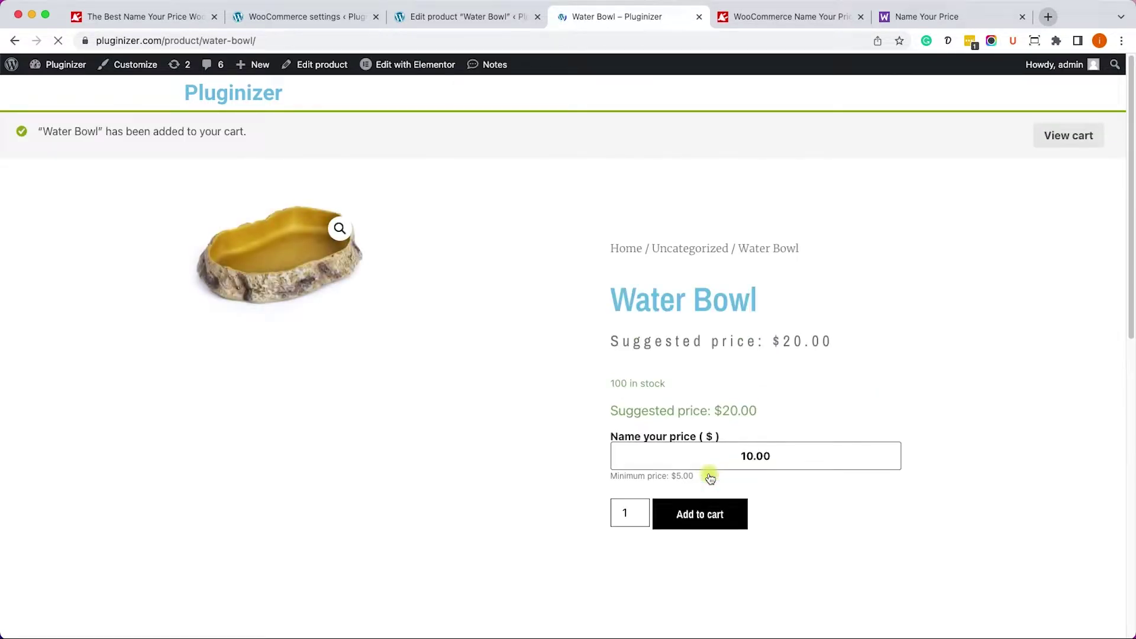
pyautogui.keyDown('super'); pyautogui.click(1042, 133); pyautogui.keyUp('super')
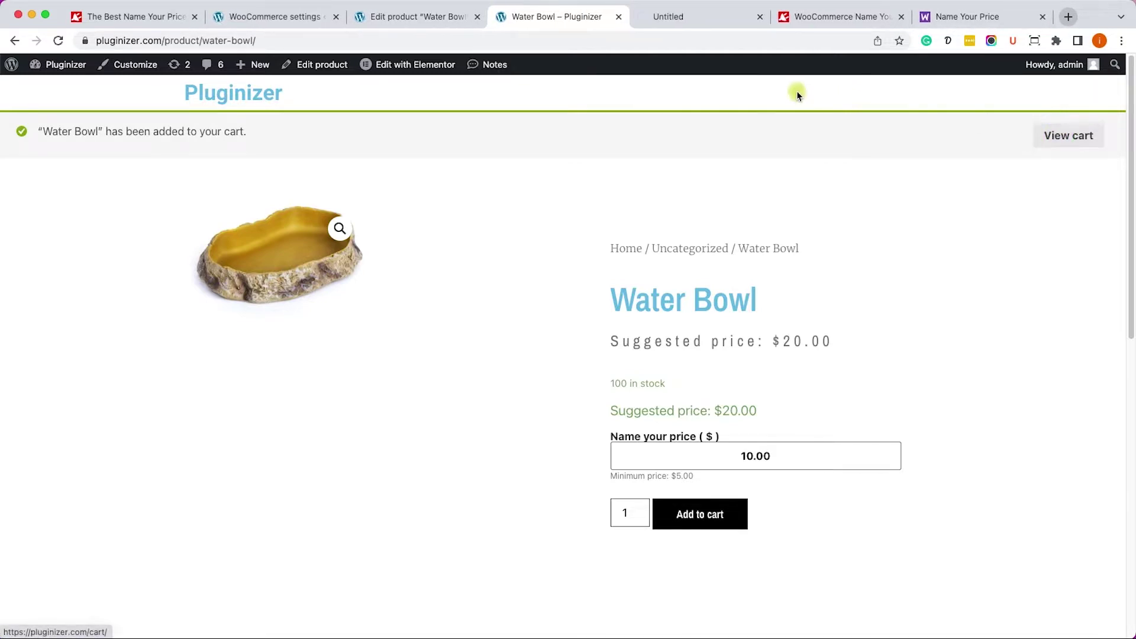
pyautogui.click(699, 16)
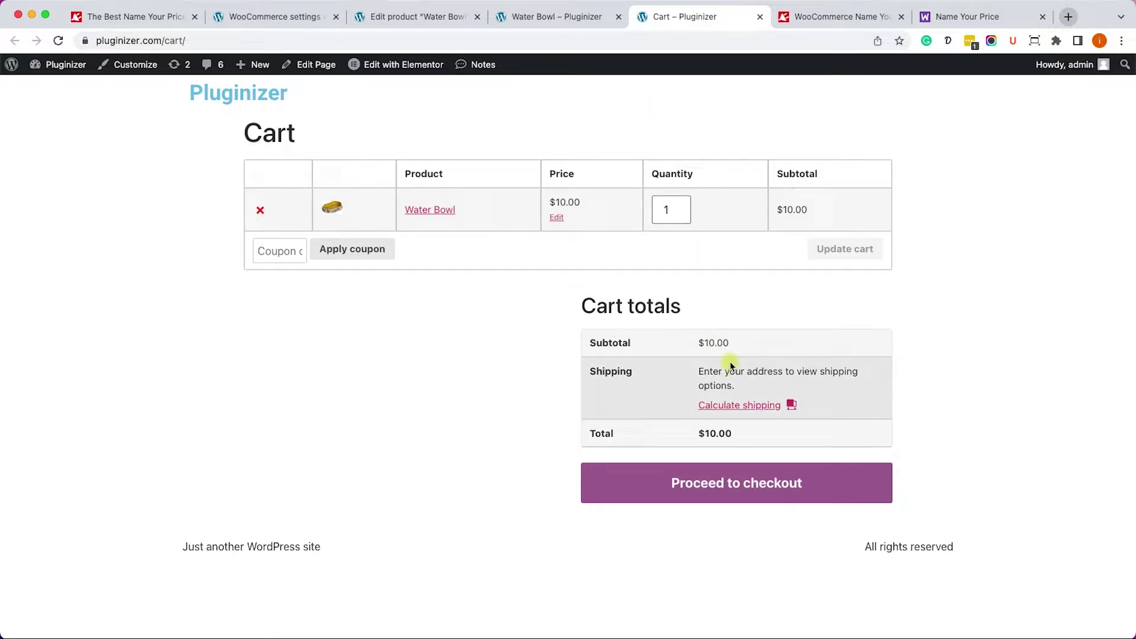
# Step: Change the Name Your Price Text setting to 'How much would you like to pay?' and save it
pyautogui.click(520, 17)
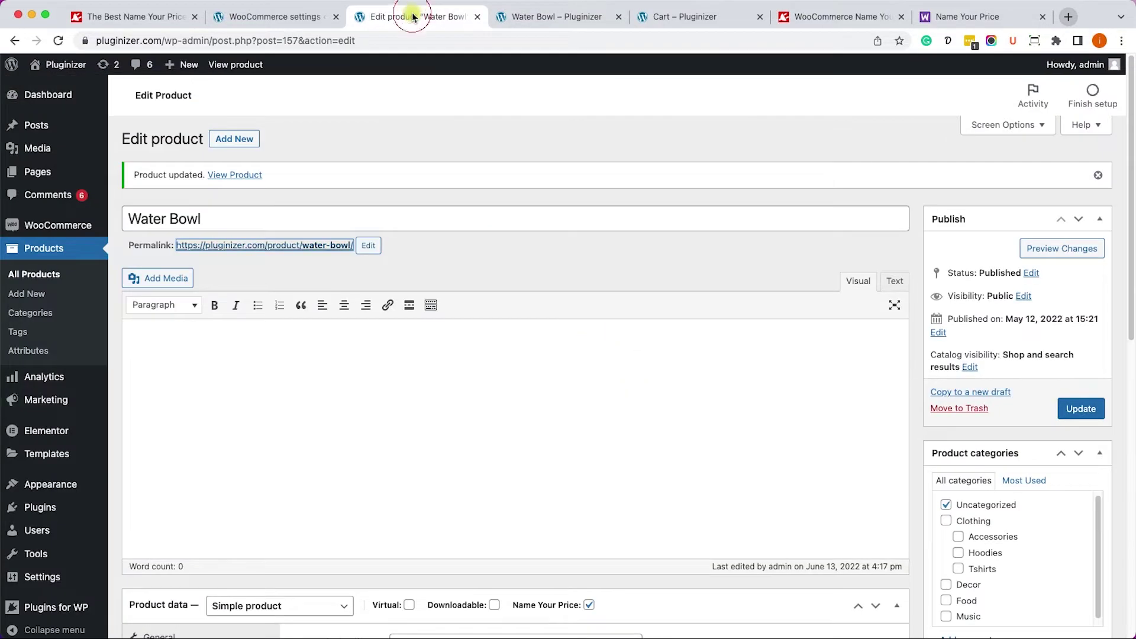
pyautogui.click(405, 17)
pyautogui.click(302, 17)
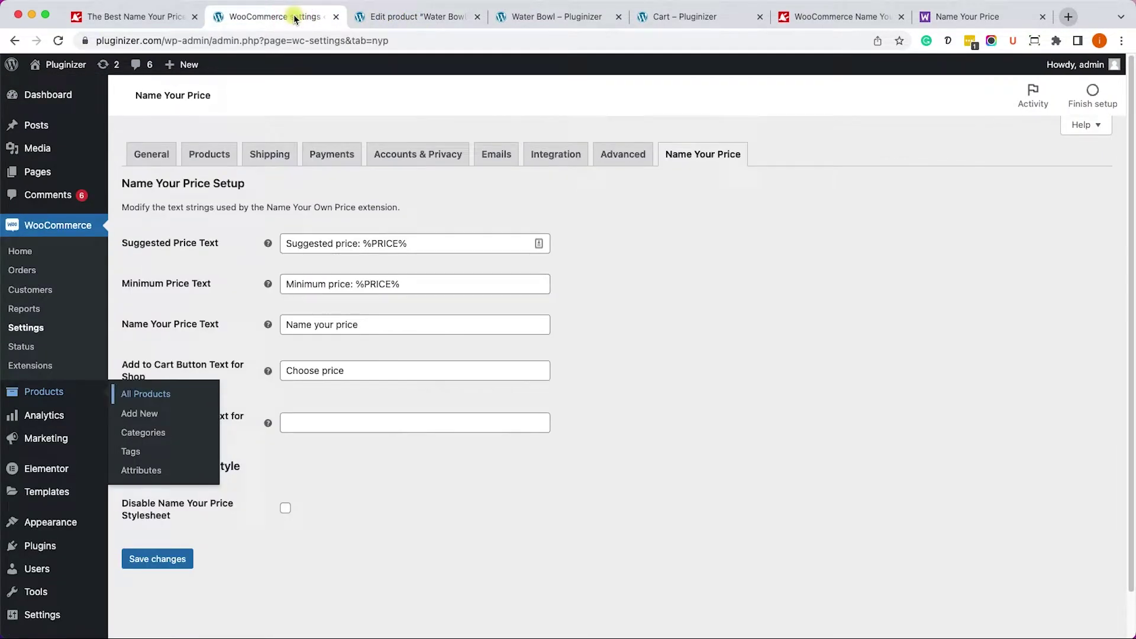
pyautogui.click(321, 285)
pyautogui.tripleClick(308, 321)
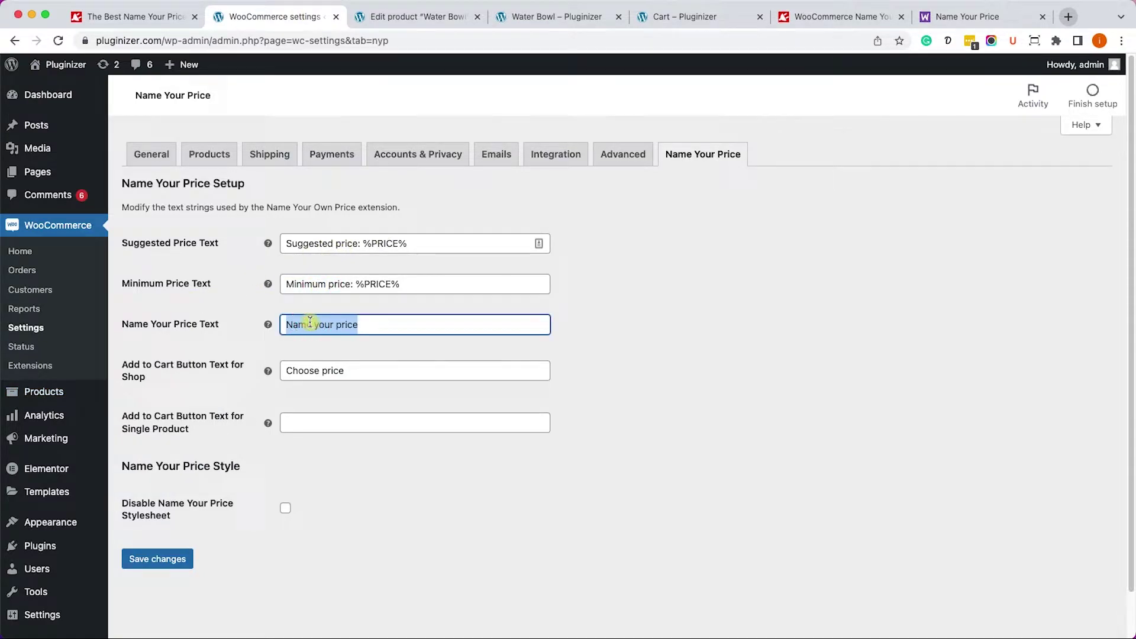
pyautogui.write('H')
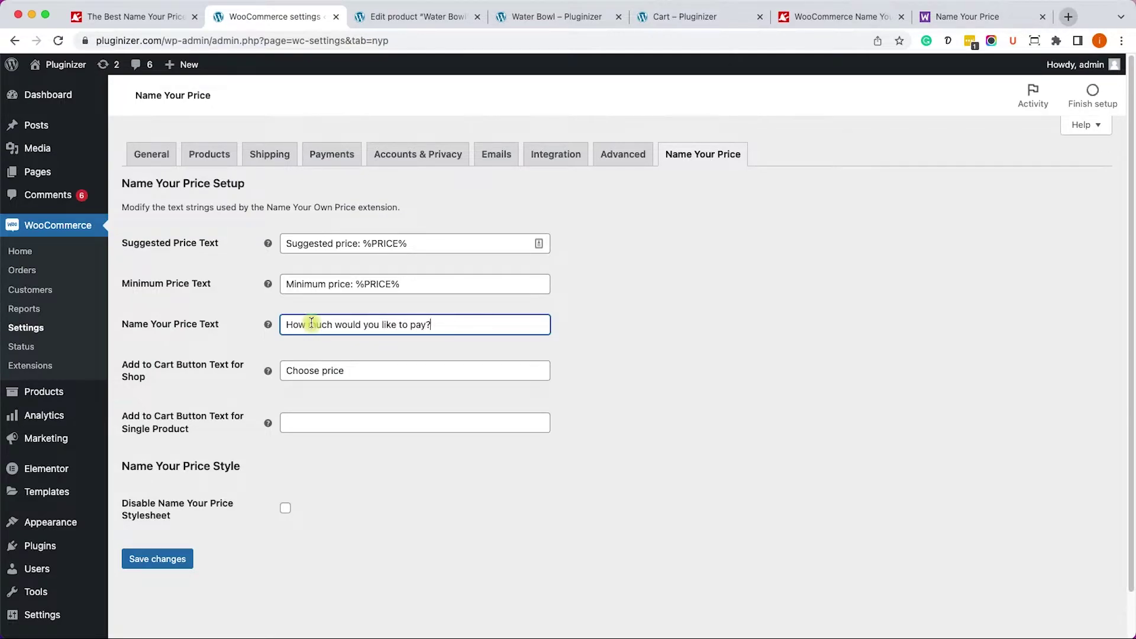
pyautogui.click(168, 556)
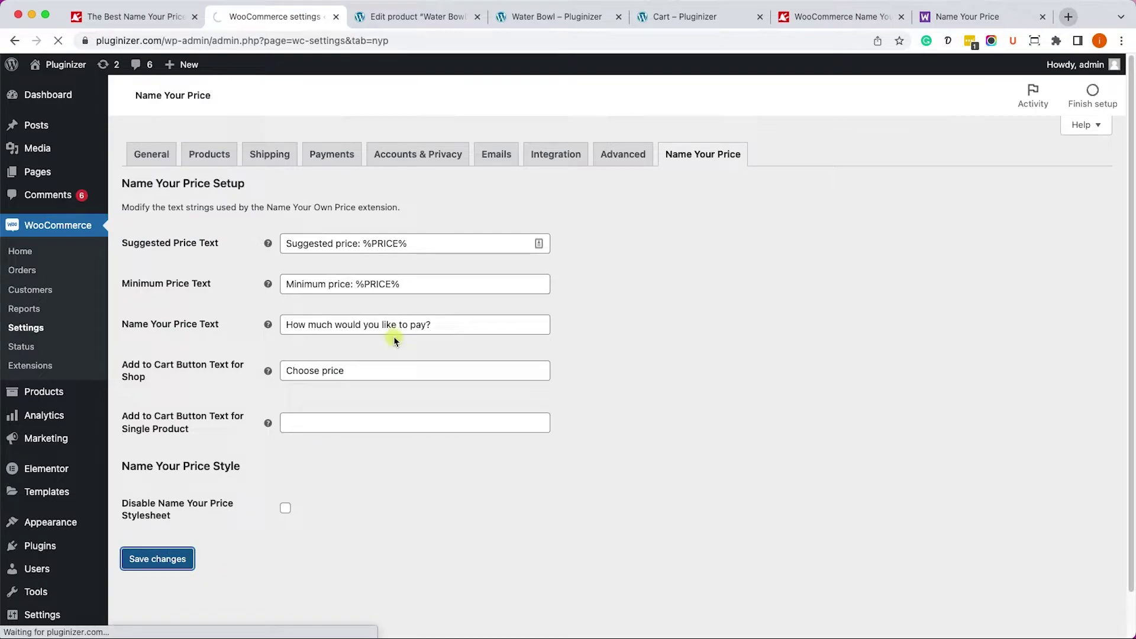
# Step: Reload the Water Bowl product page, resubmitting the form, and check the new price prompt
pyautogui.click(536, 16)
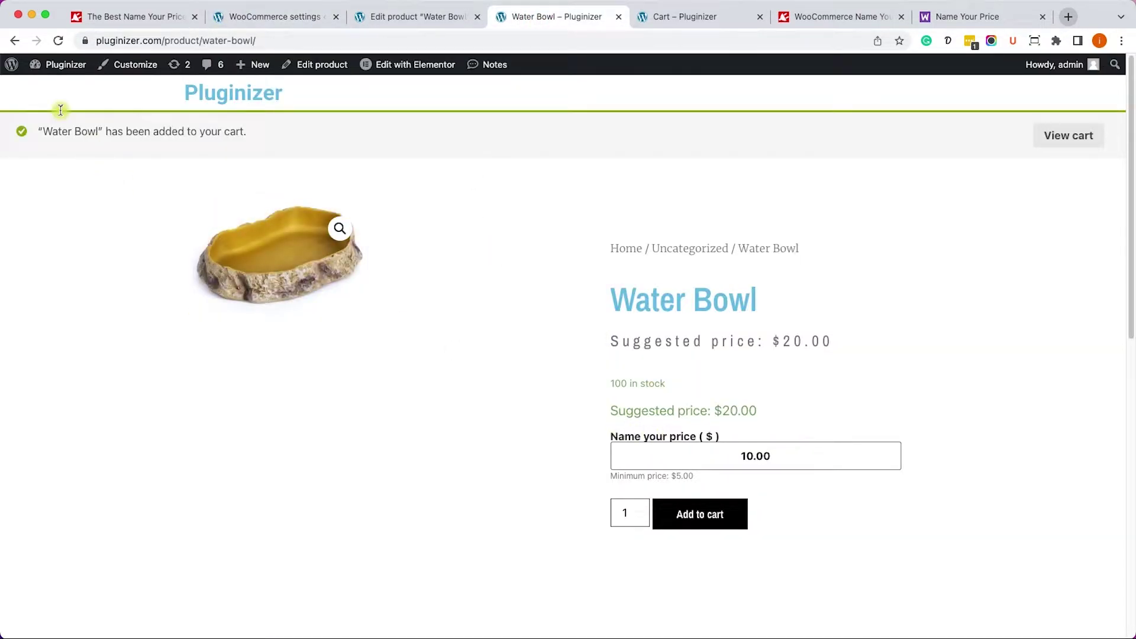
pyautogui.click(58, 40)
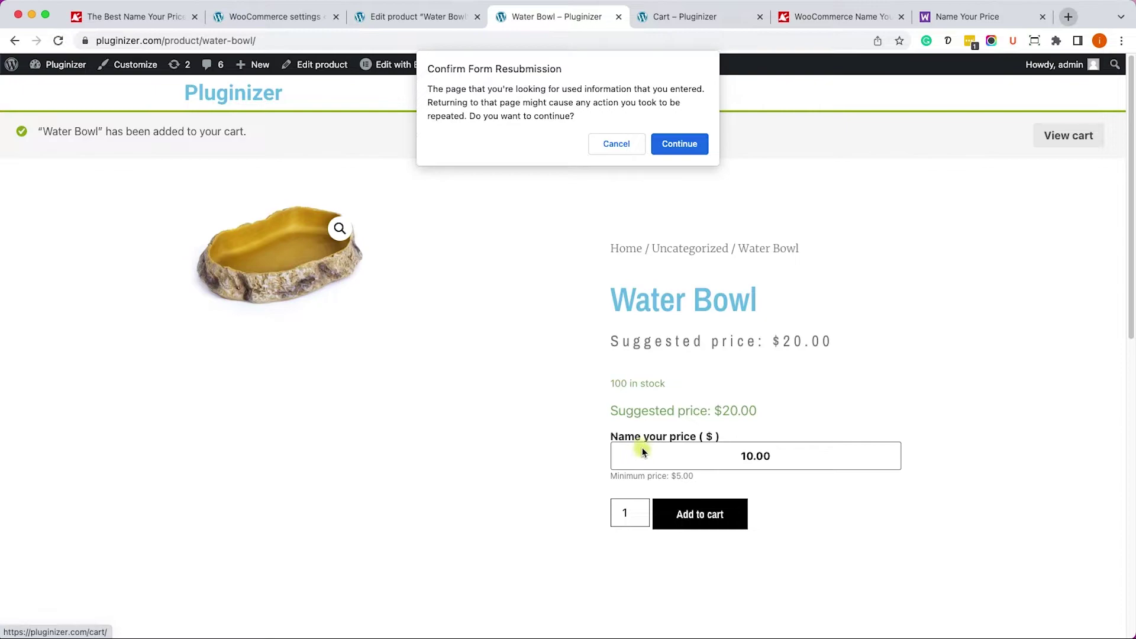
pyautogui.click(660, 146)
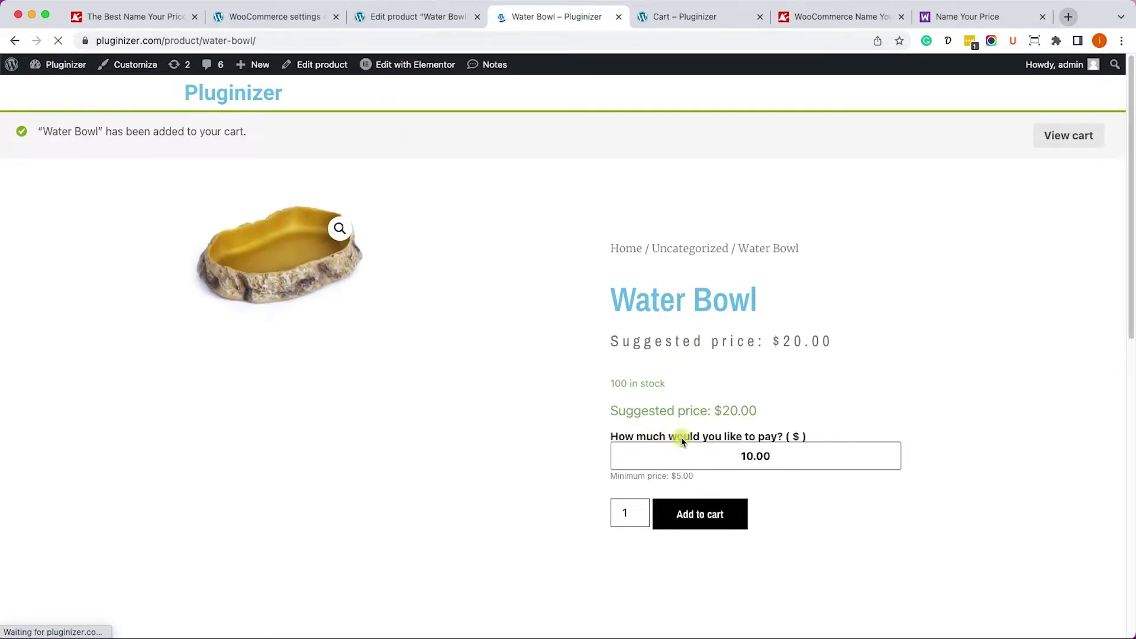
pyautogui.moveTo(793, 437); pyautogui.dragTo(629, 436)
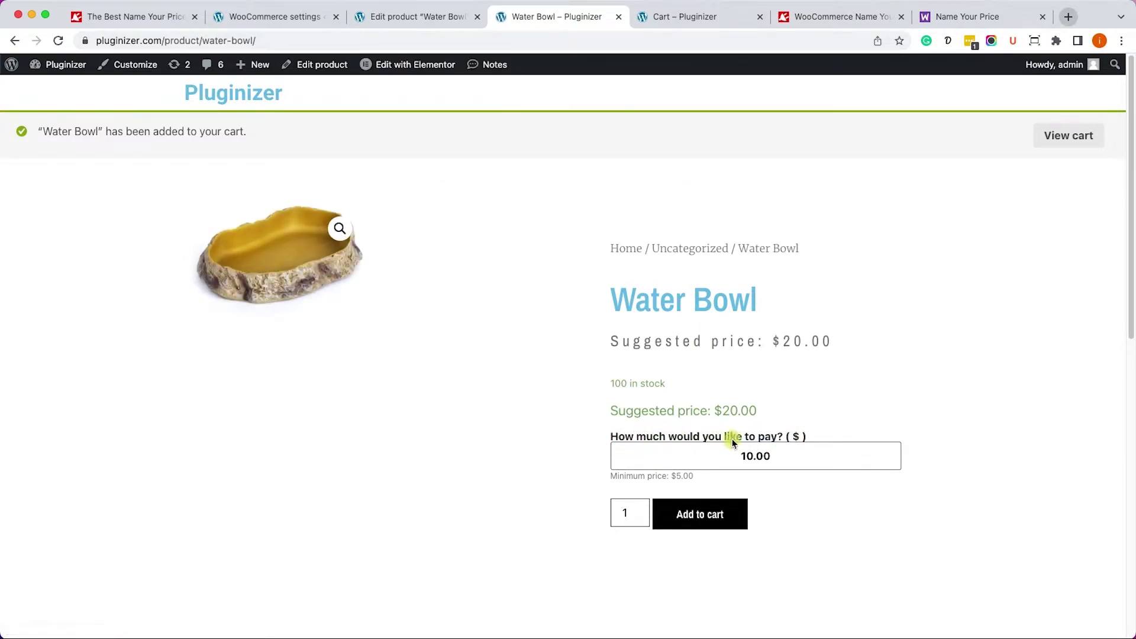
pyautogui.click(793, 436)
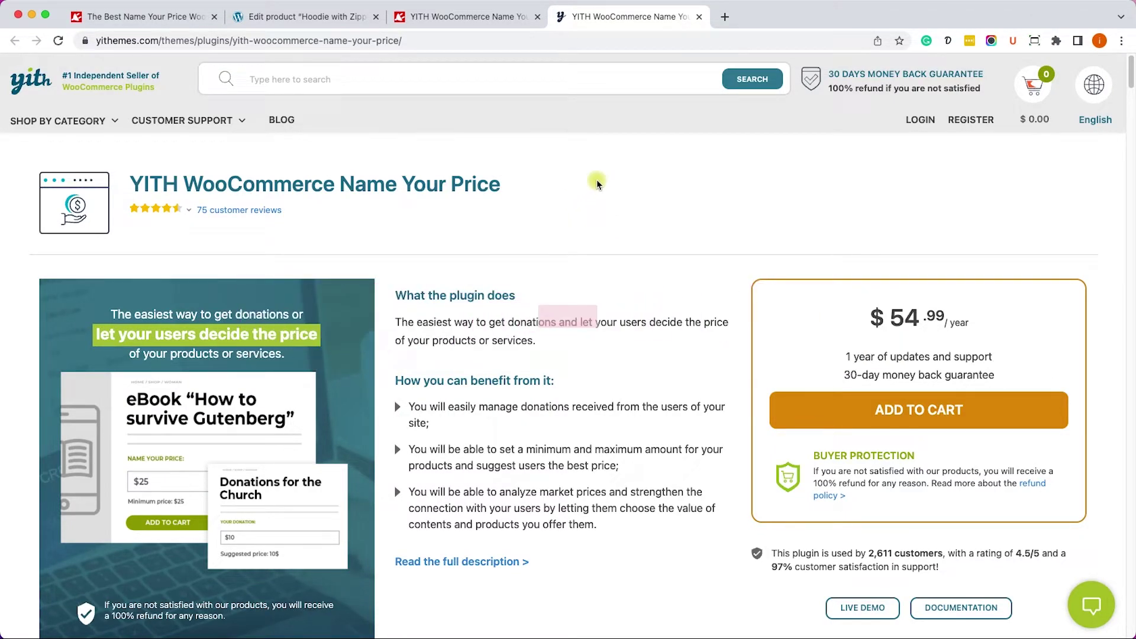
# Step: View the PluginsForWP plugin page, then bring up the Hoodie with Zipper editor ($45 simple product)
pyautogui.click(496, 17)
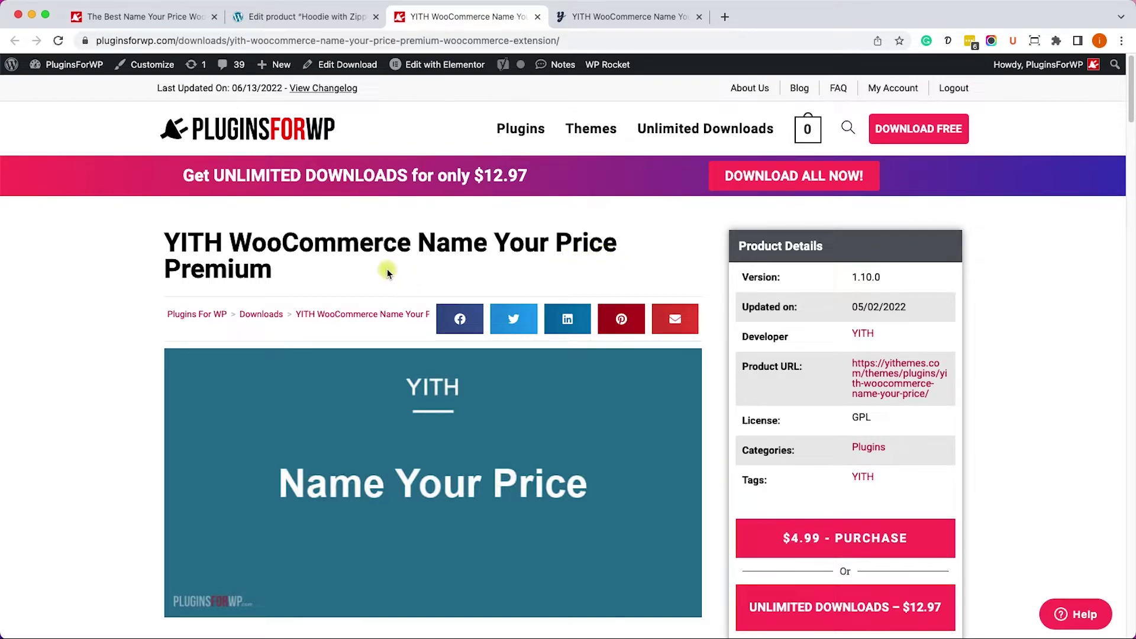
pyautogui.click(304, 19)
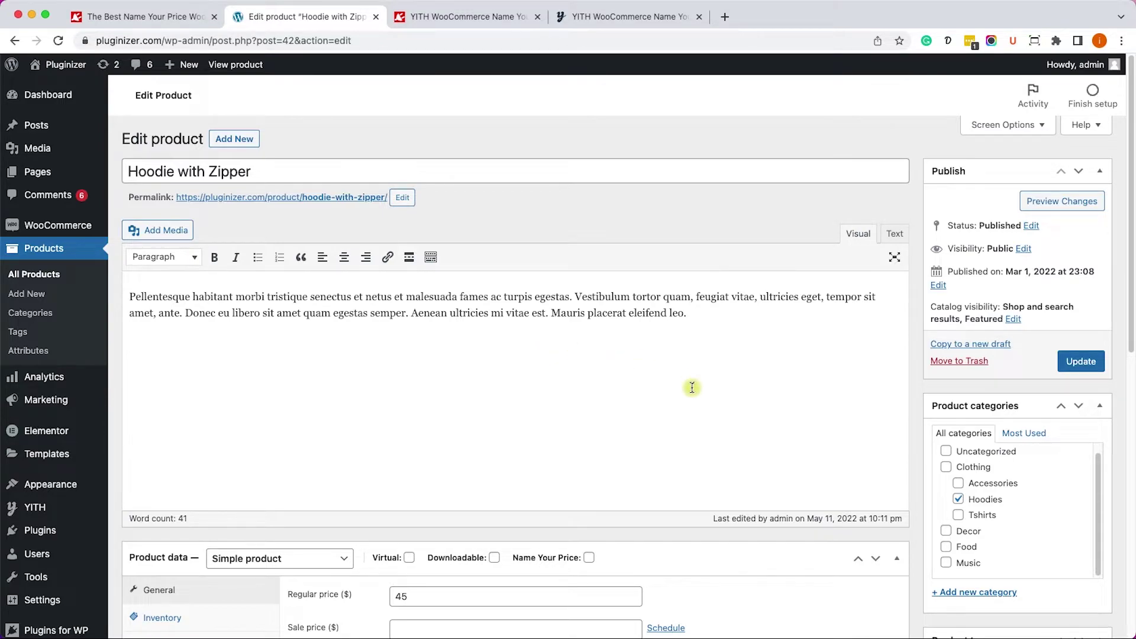
# Step: Give Hoodie with Zipper Name Your Price with suggested 50, minimum 20 and maximum 75, and update it
pyautogui.scroll(-8, 692, 388)
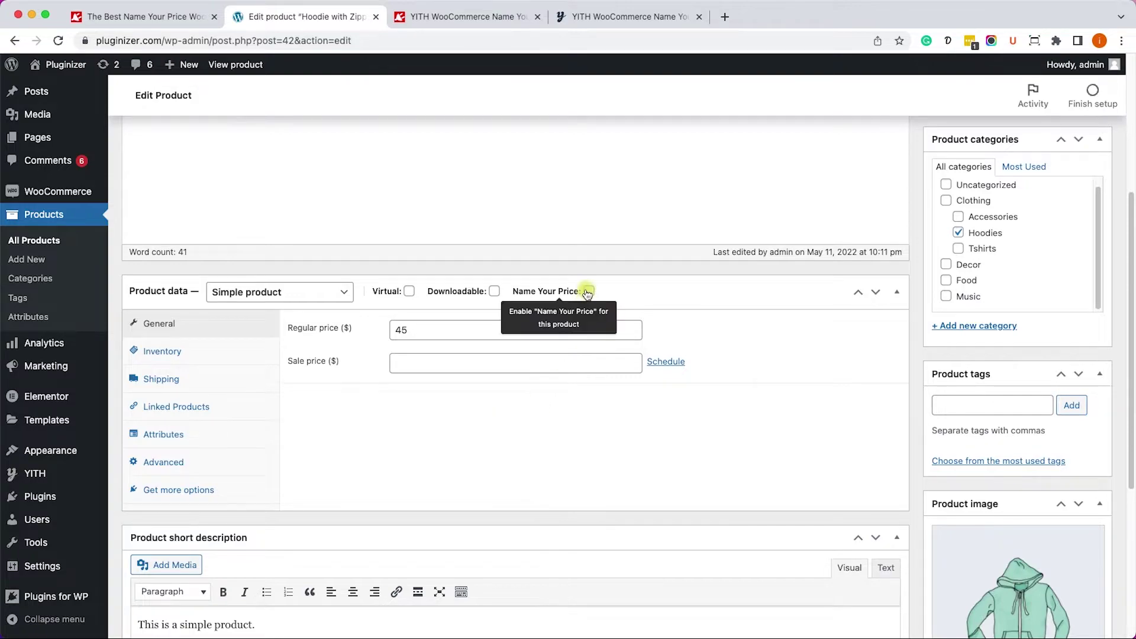
pyautogui.click(587, 292)
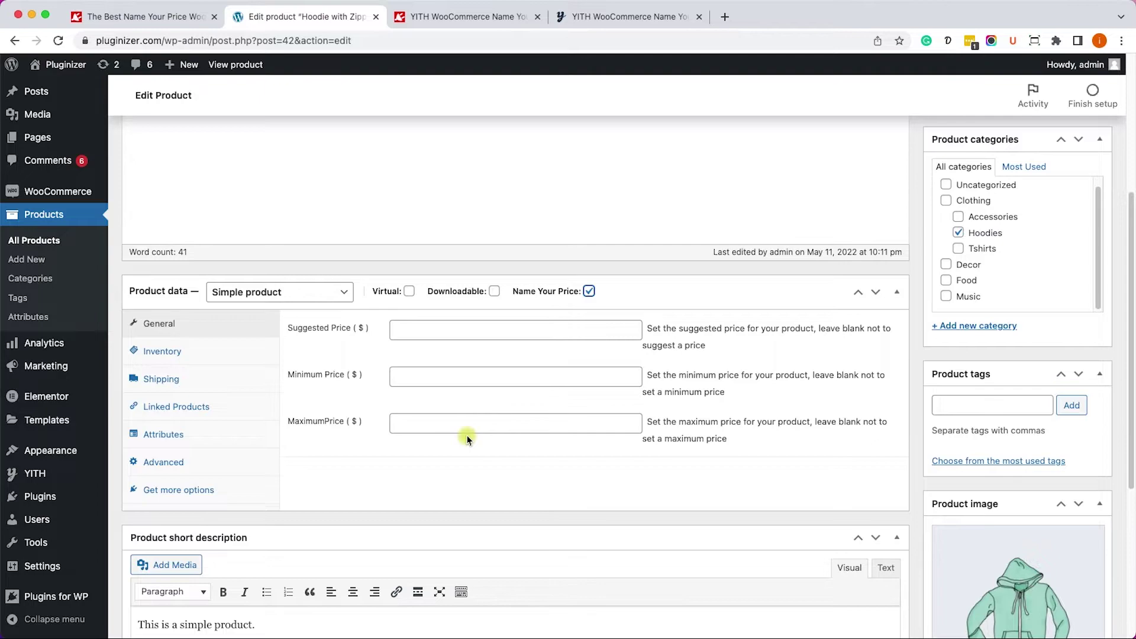
pyautogui.click(446, 335)
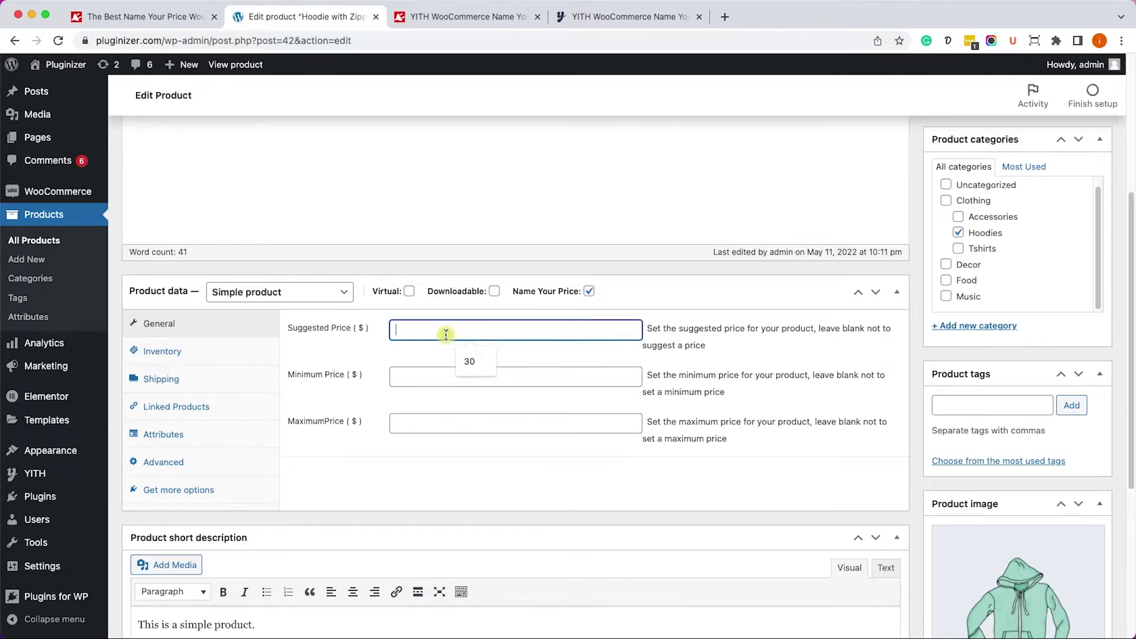
pyautogui.write('50')
pyautogui.click(468, 377)
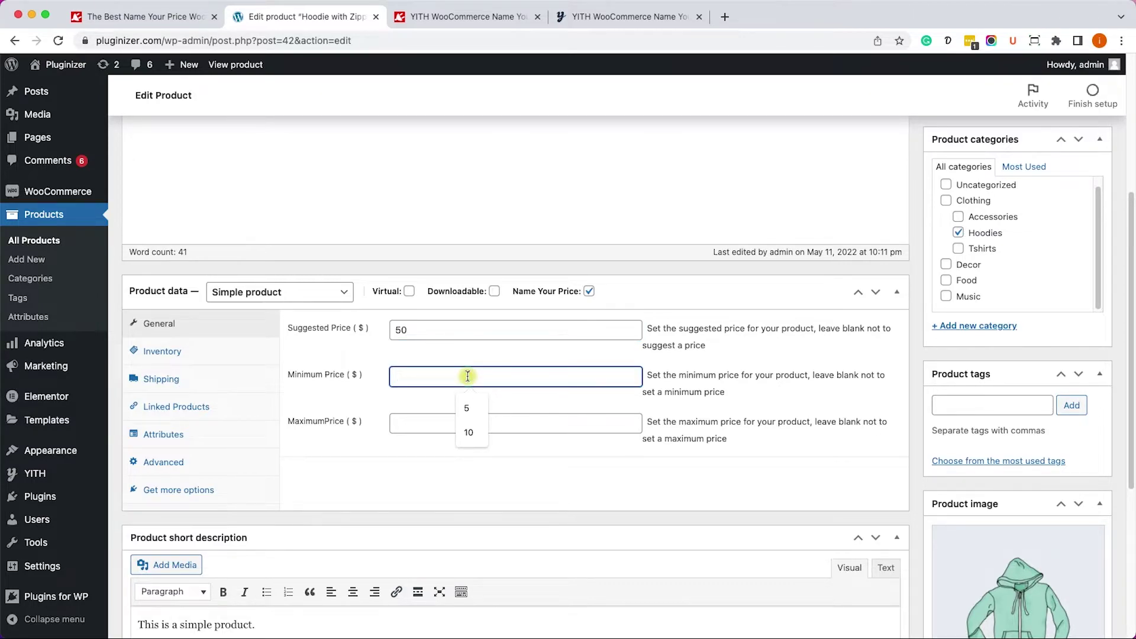
pyautogui.write('20')
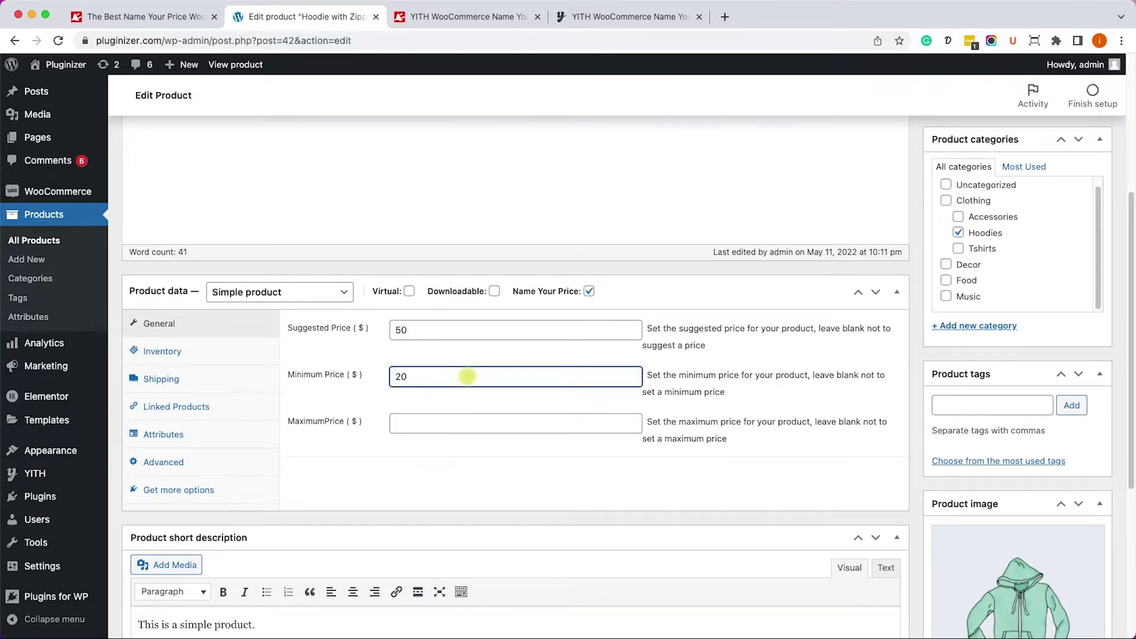
pyautogui.click(499, 417)
pyautogui.write('75')
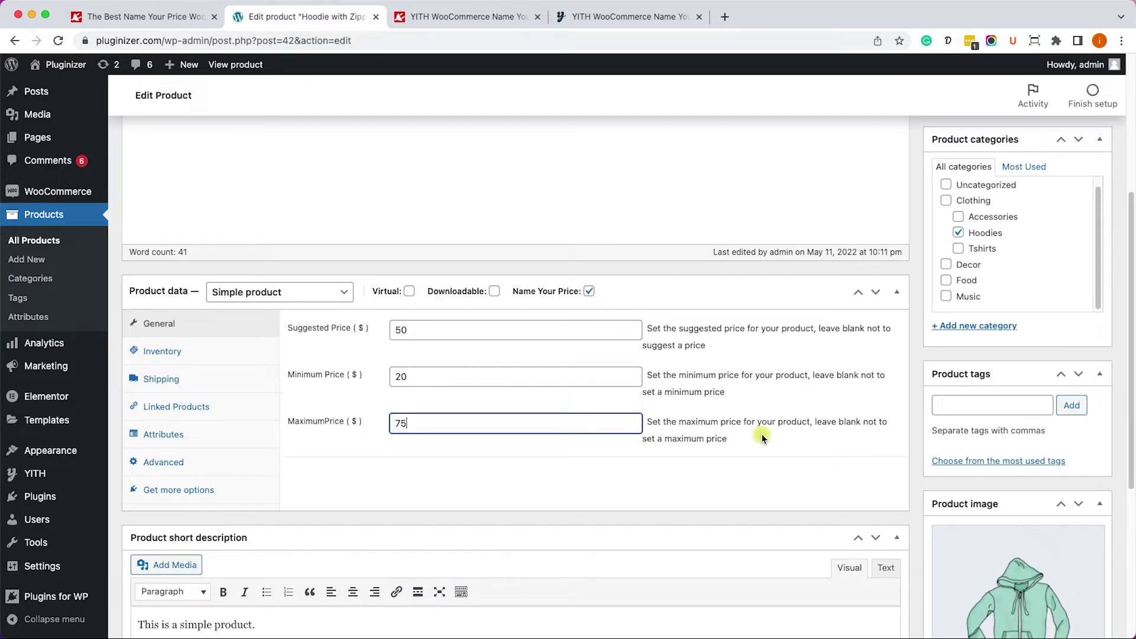
pyautogui.scroll(3, 761, 435)
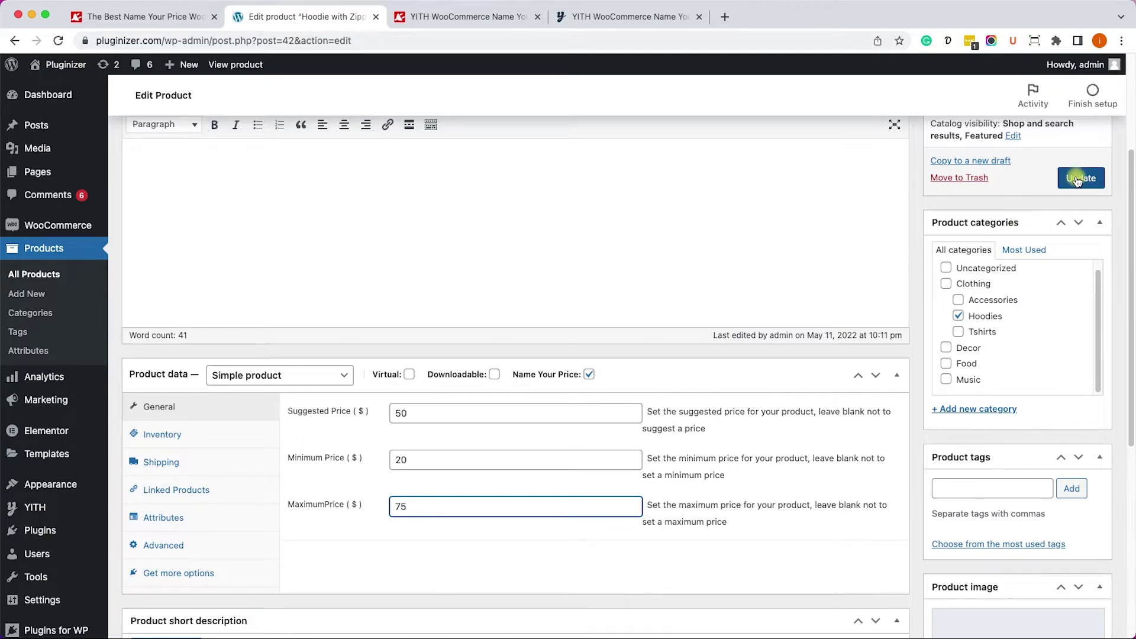
pyautogui.click(1079, 182)
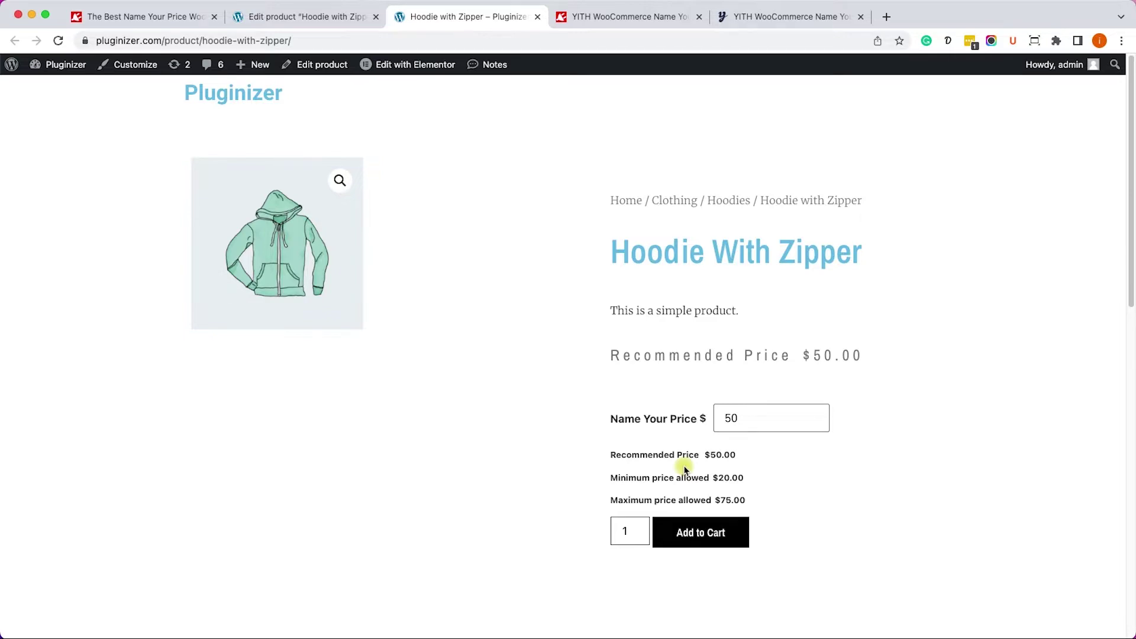
# Step: Offer $10 instead of $50 for Hoodie with Zipper and read the below-minimum error
pyautogui.click(738, 417)
pyautogui.press('BackSpace')
pyautogui.press('BackSpace')
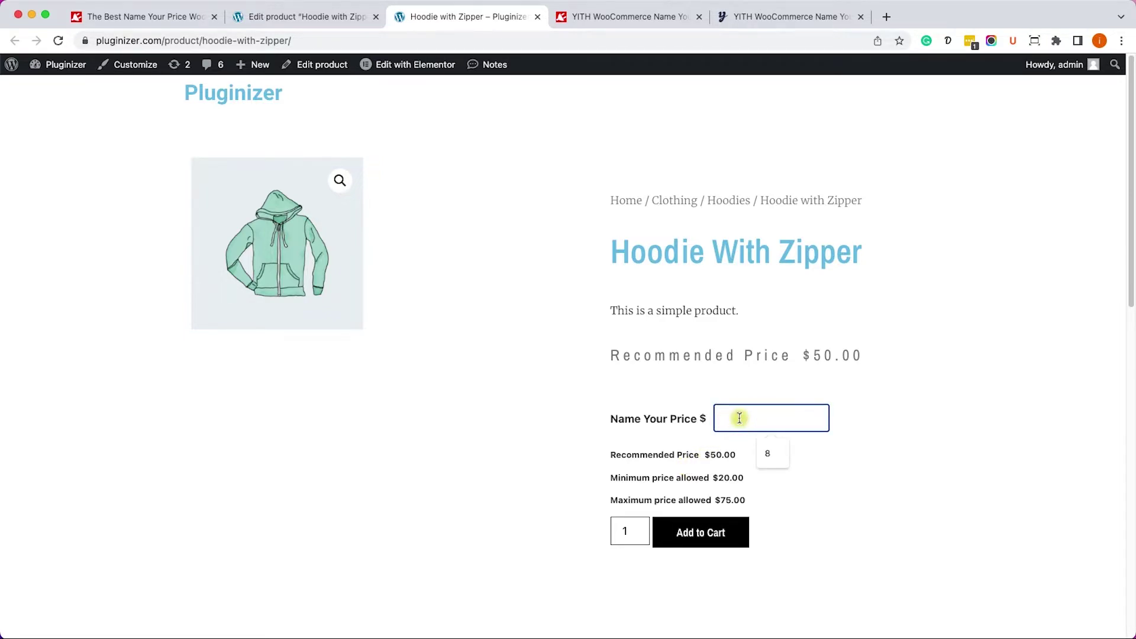
pyautogui.write('10')
pyautogui.press('Return')
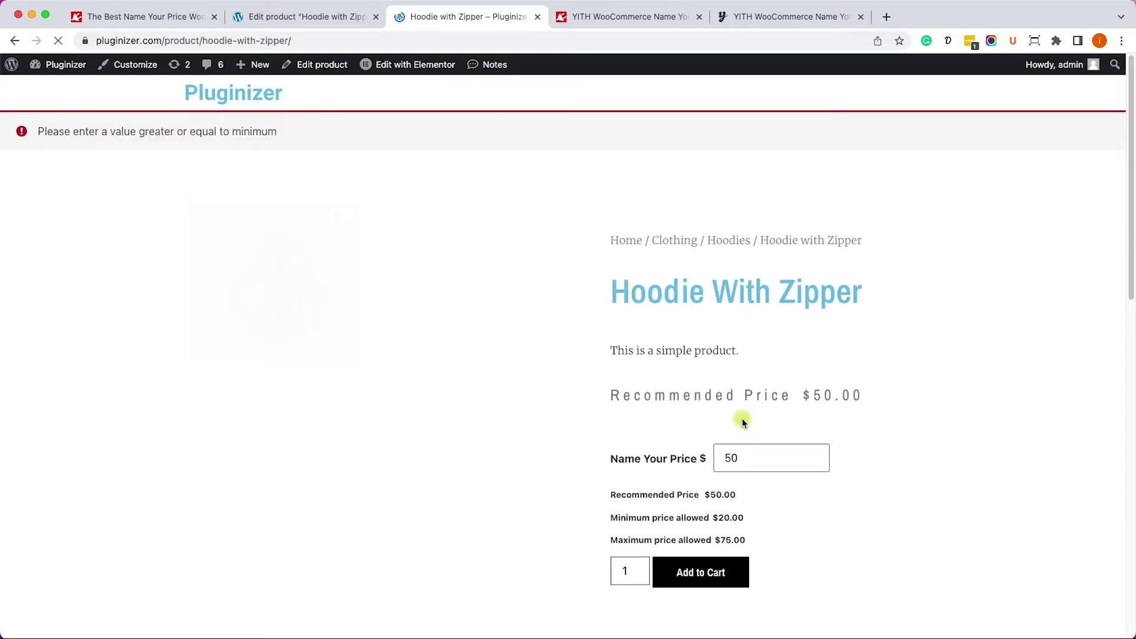
pyautogui.moveTo(70, 134); pyautogui.dragTo(241, 130)
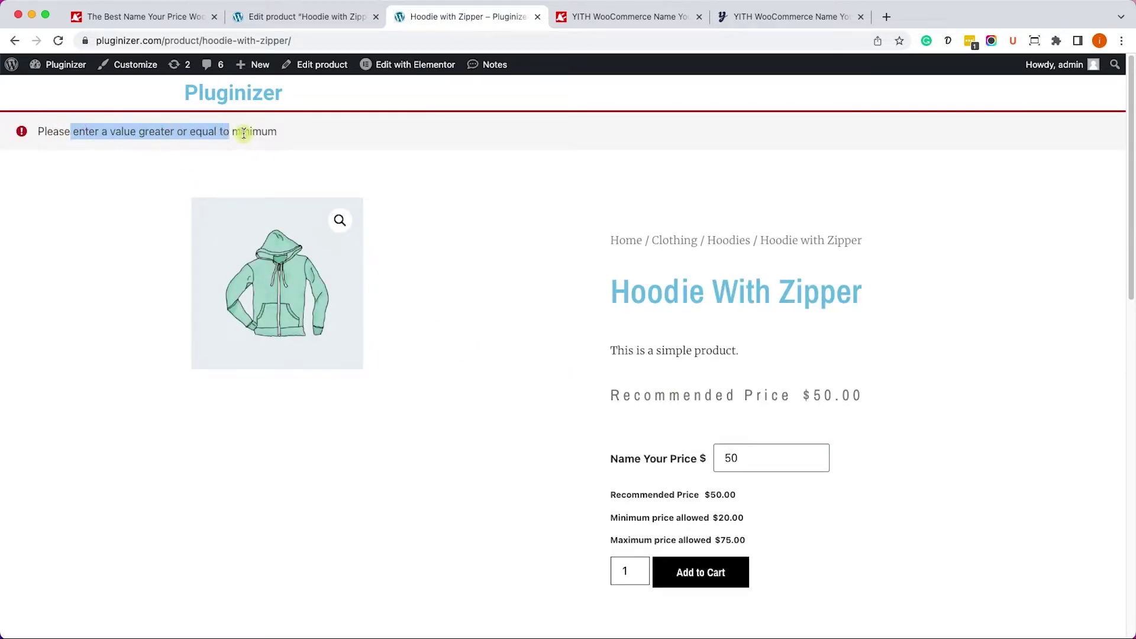
pyautogui.click(266, 132)
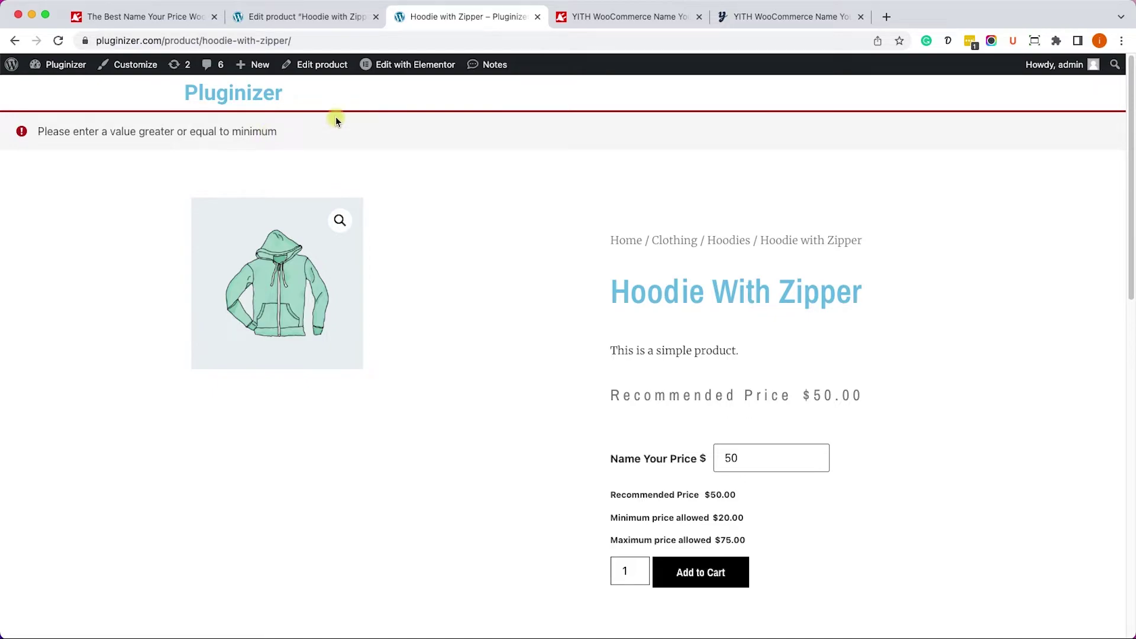
pyautogui.click(313, 18)
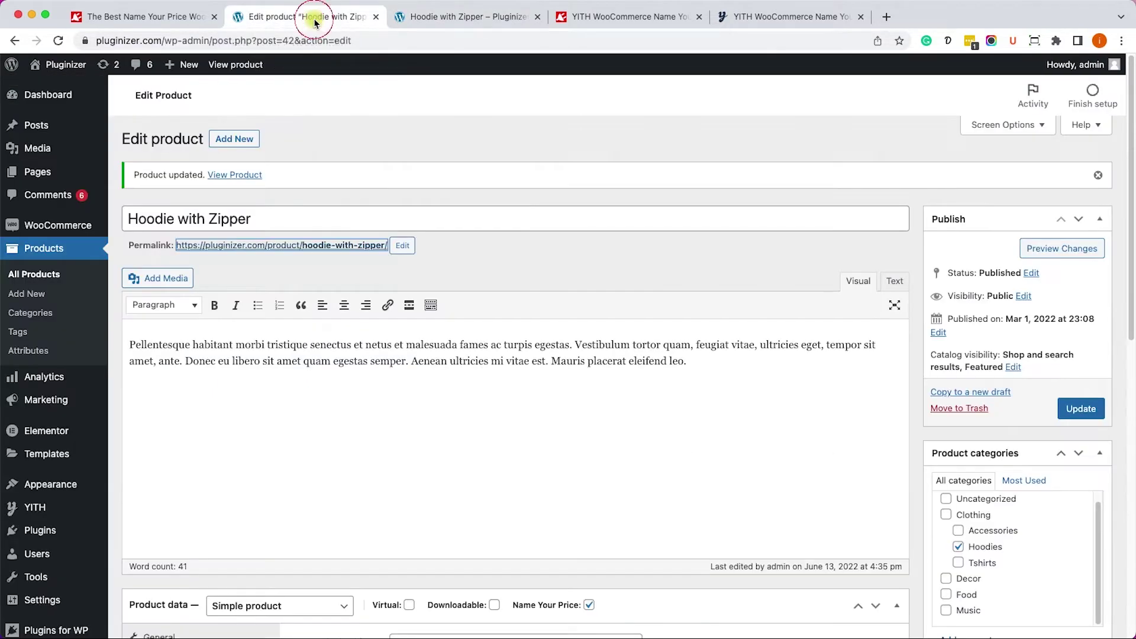
# Step: Set the YITH Name Your Price Minimum Price message to 'Please increase your offer' and save options
pyautogui.moveTo(36, 507)
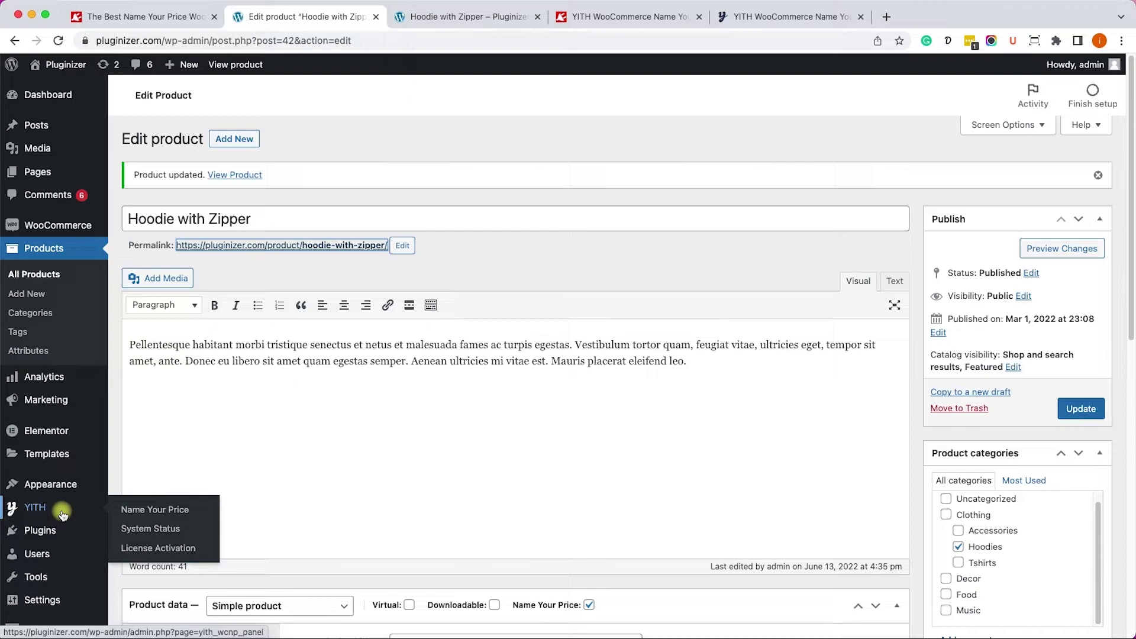
pyautogui.click(165, 510)
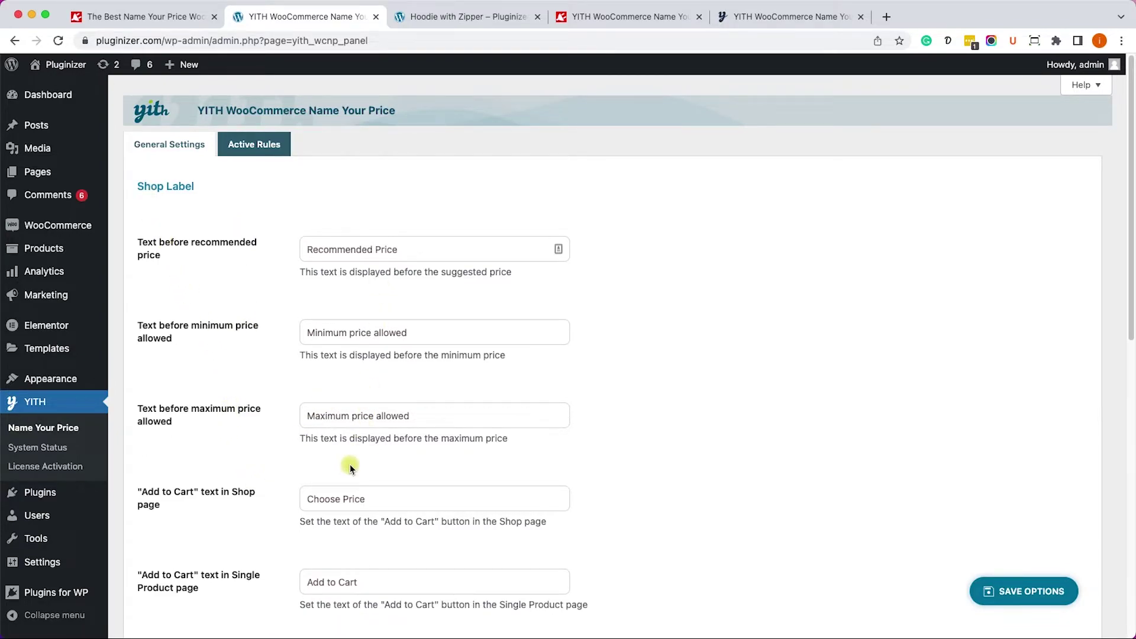
pyautogui.scroll(-5, 348, 467)
pyautogui.scroll(-4, 345, 474)
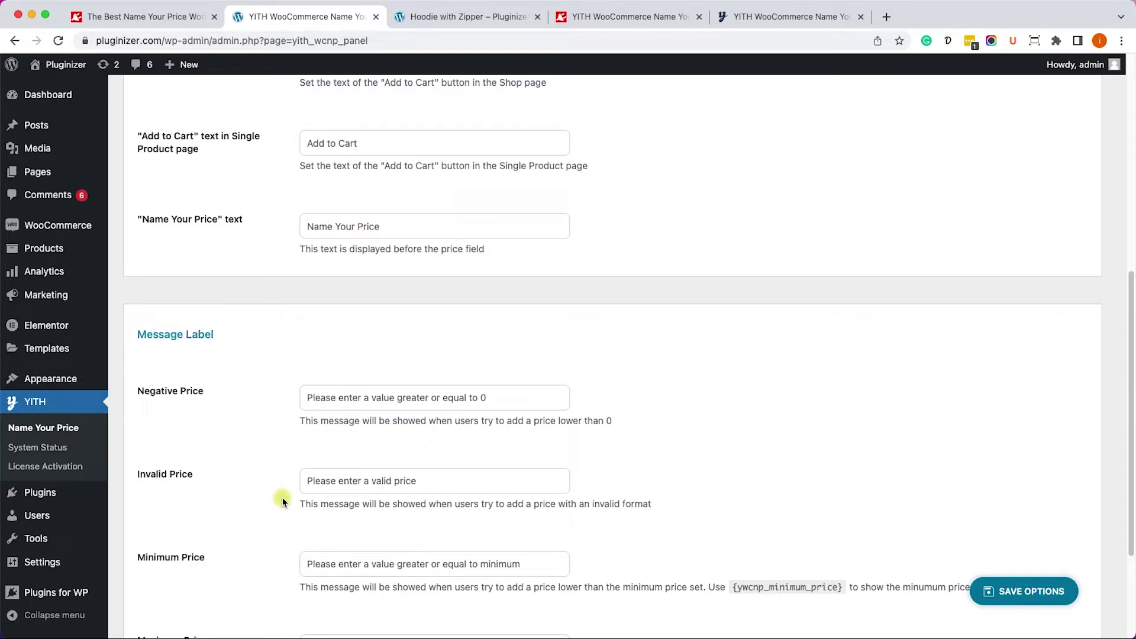
pyautogui.scroll(-1, 283, 498)
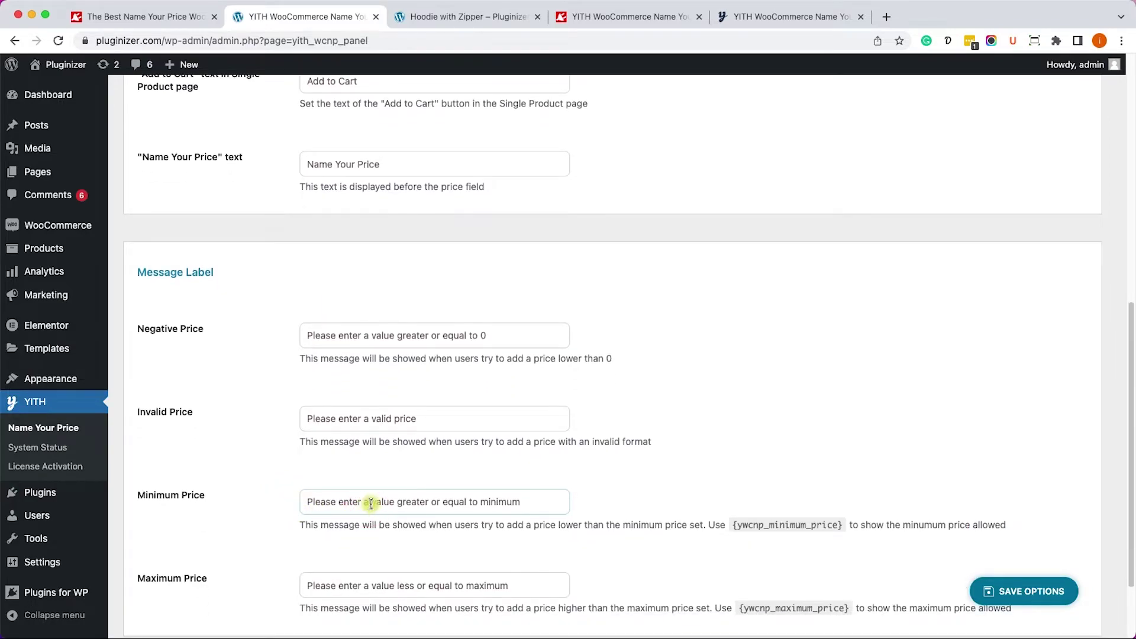
pyautogui.tripleClick(373, 502)
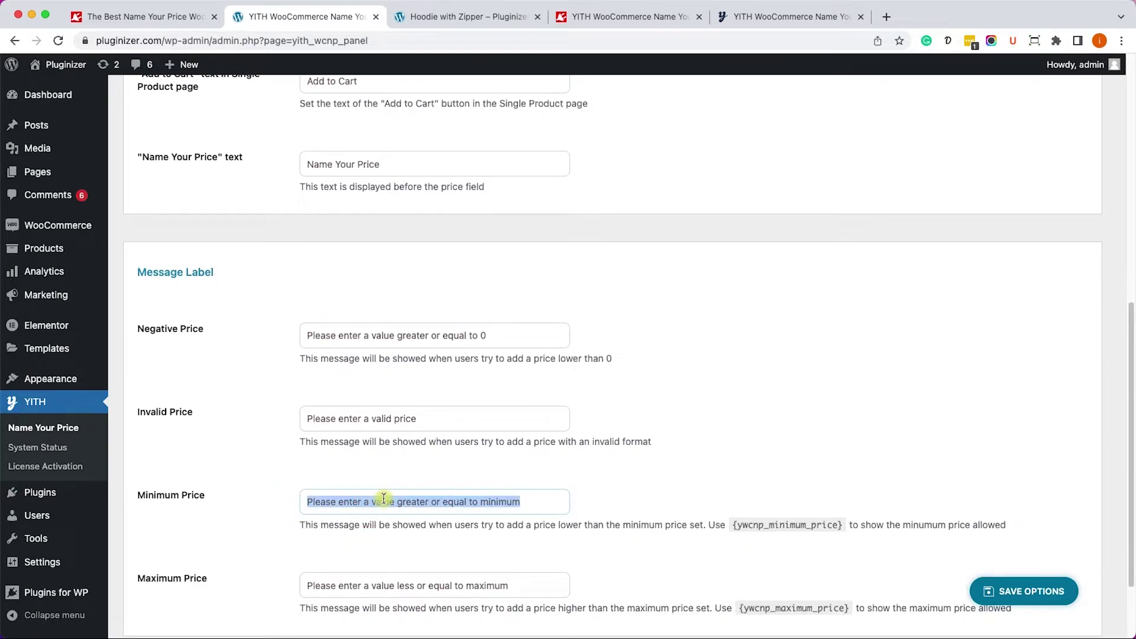
pyautogui.write('Pleea')
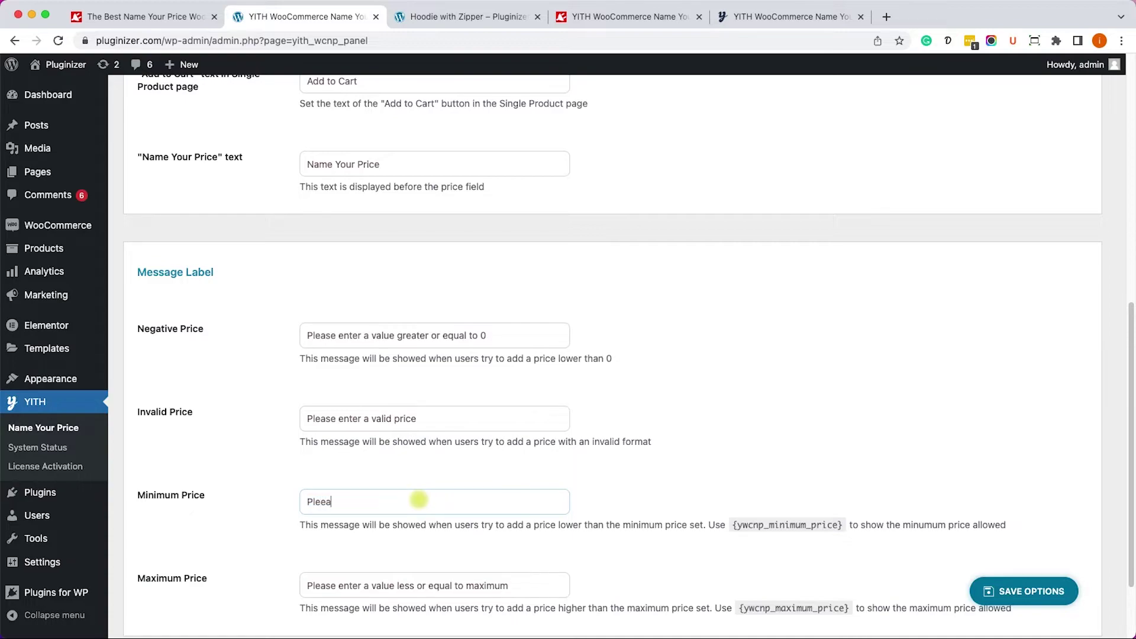
pyautogui.press('BackSpace')
pyautogui.press('BackSpace')
pyautogui.write('ase increase your offer')
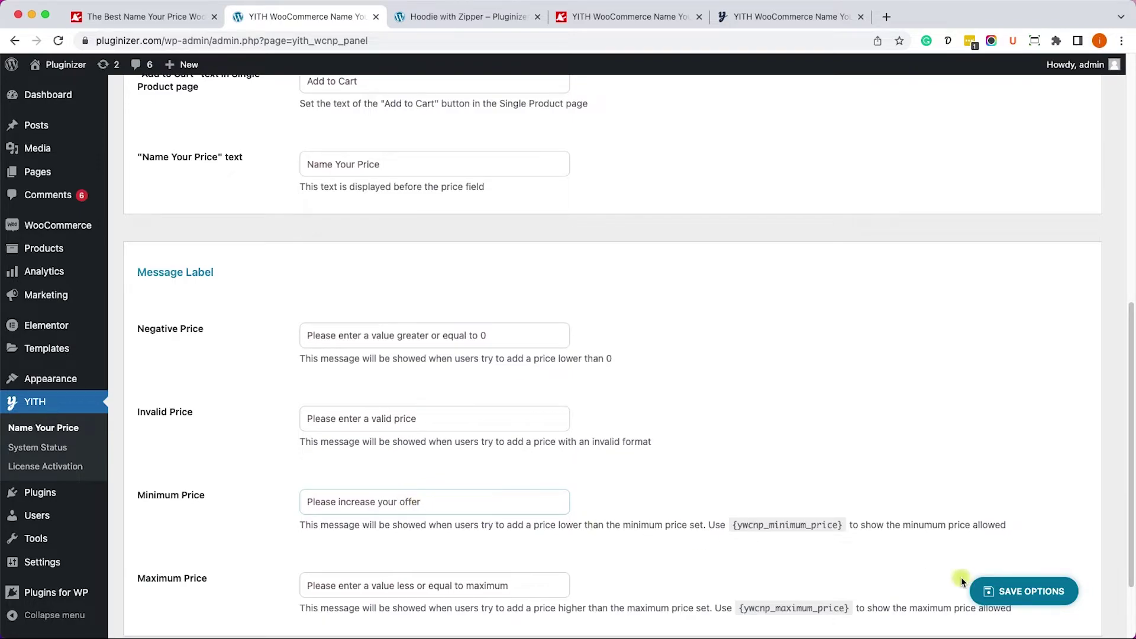
pyautogui.click(1026, 592)
pyautogui.click(492, 19)
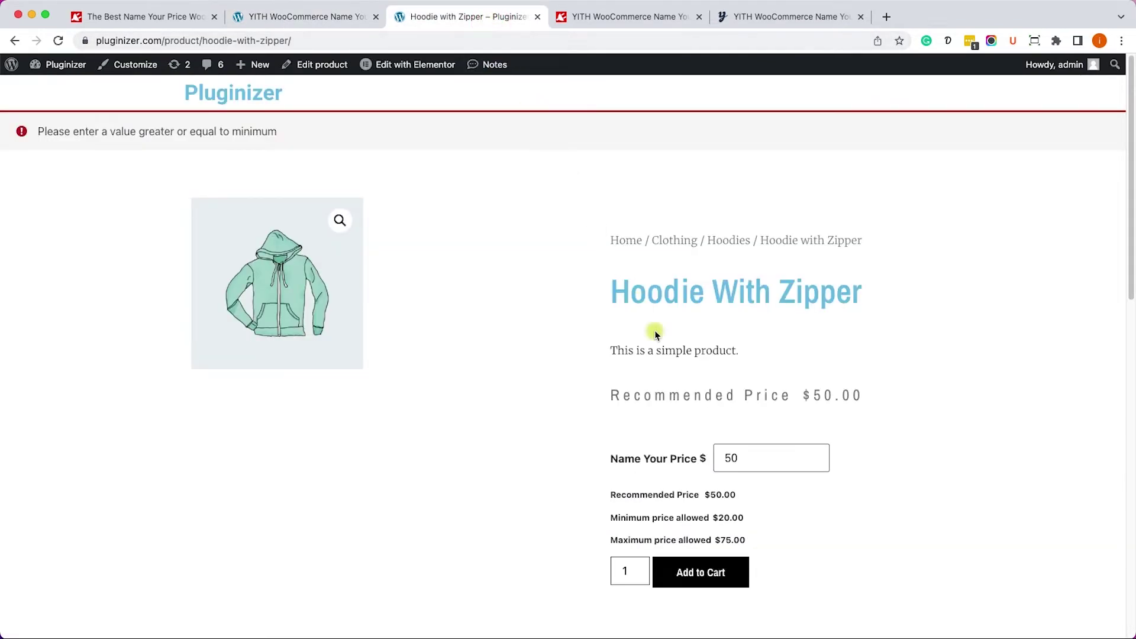
# Step: Offer $10 for Hoodie with Zipper and check the 'Please increase your offer' notice
pyautogui.doubleClick(734, 446)
pyautogui.press('BackSpace')
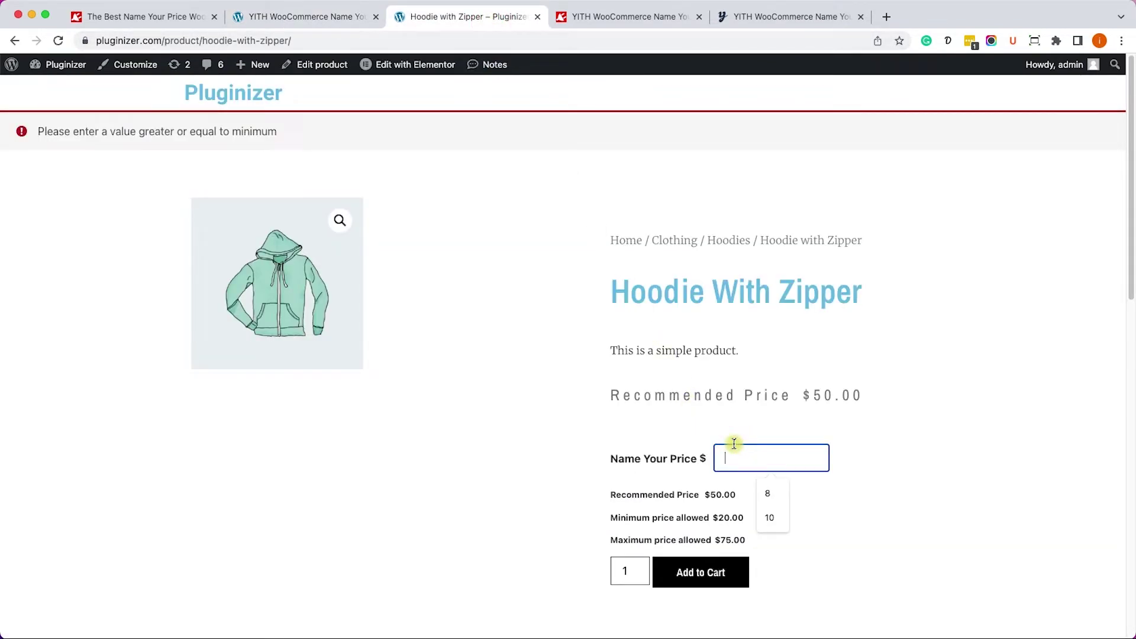
pyautogui.write('10')
pyautogui.press('Return')
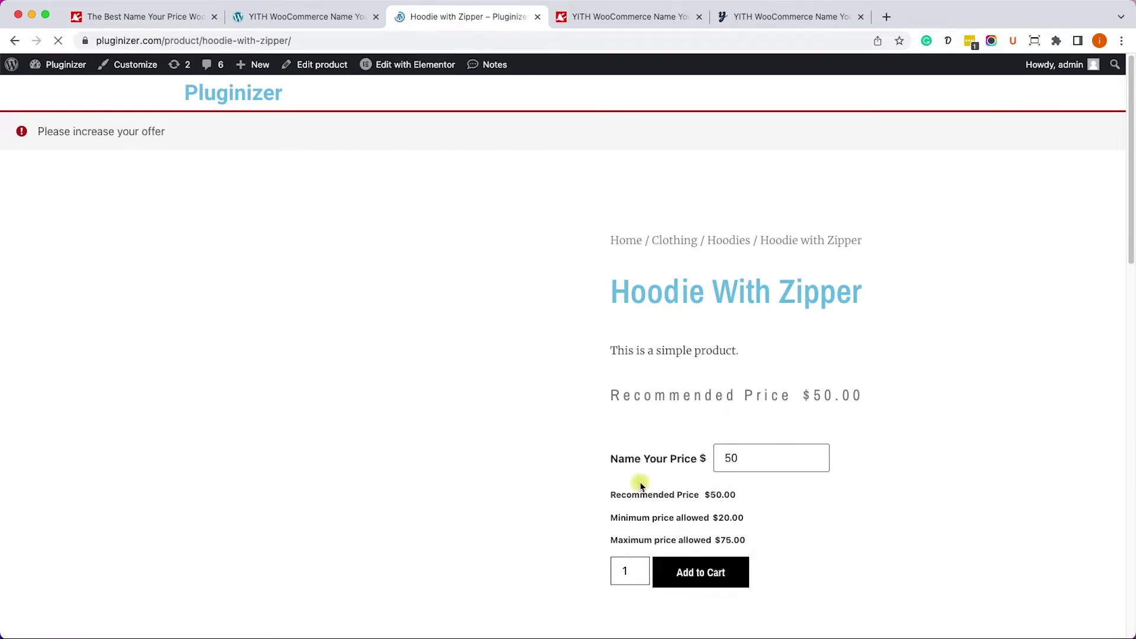
pyautogui.moveTo(59, 131); pyautogui.dragTo(147, 152)
pyautogui.click(148, 155)
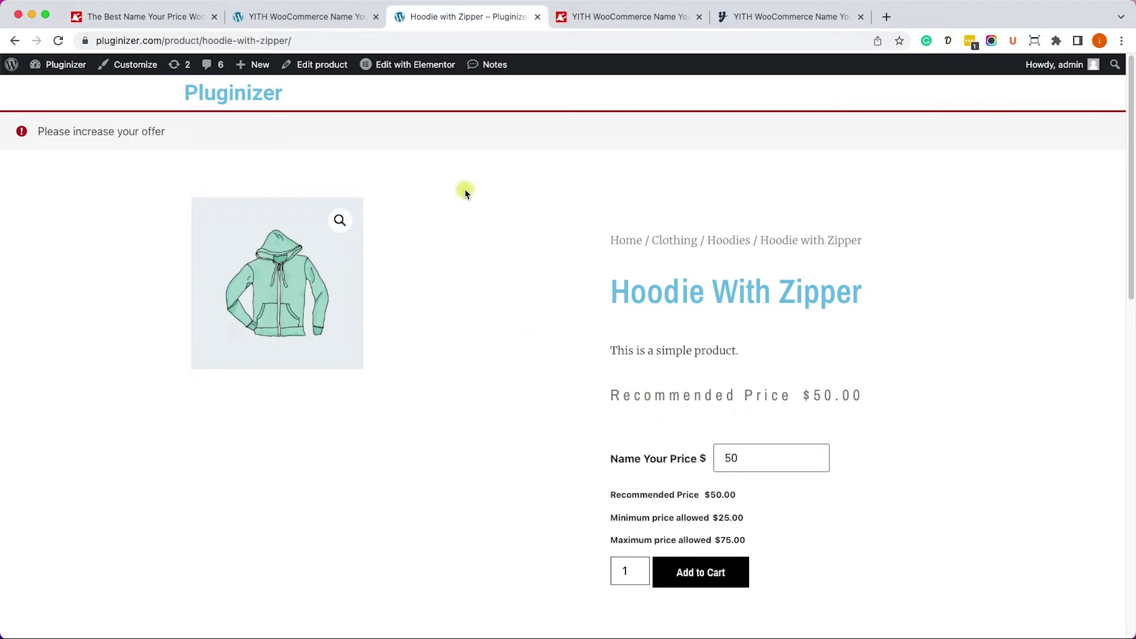
pyautogui.click(334, 18)
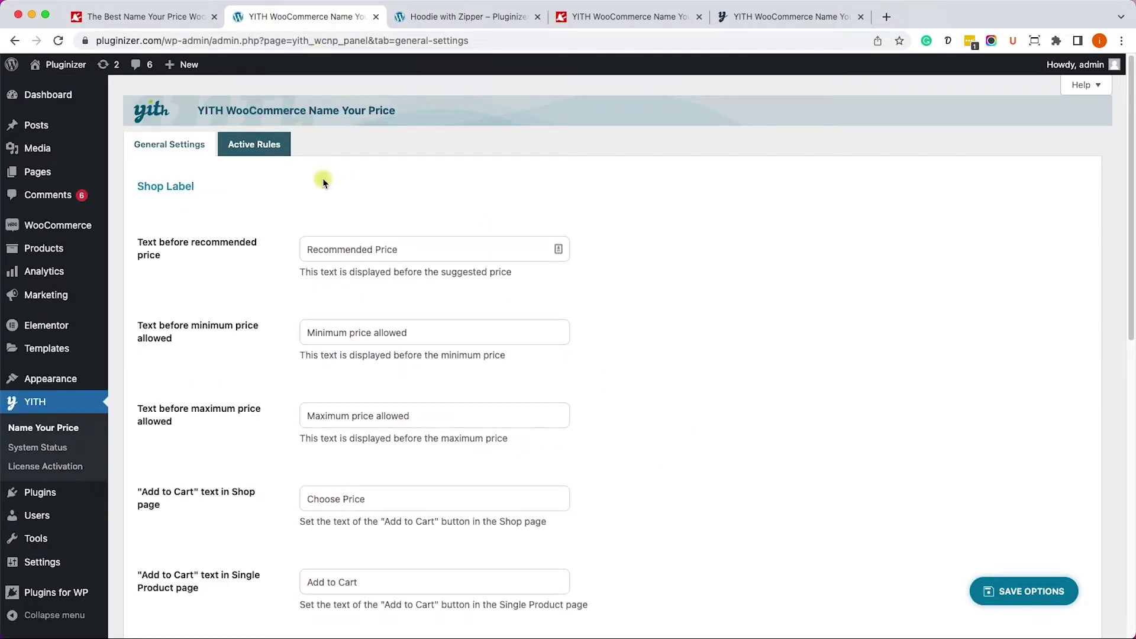
# Step: Start a new category rule for #18-Clothing with Rule behavior enabled
pyautogui.click(266, 150)
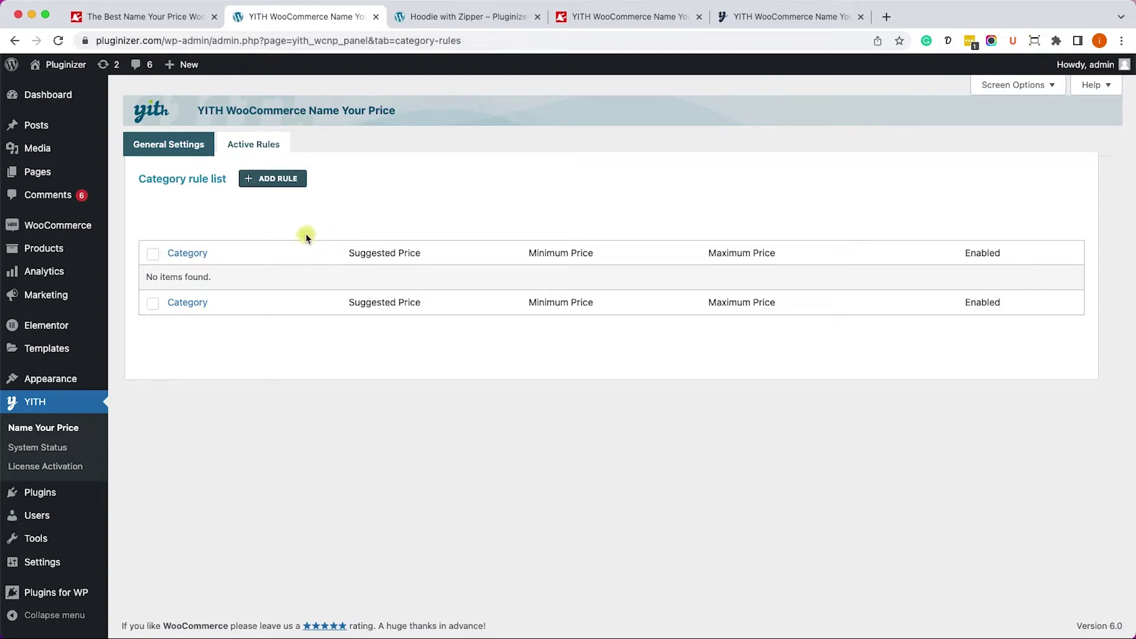
pyautogui.click(284, 184)
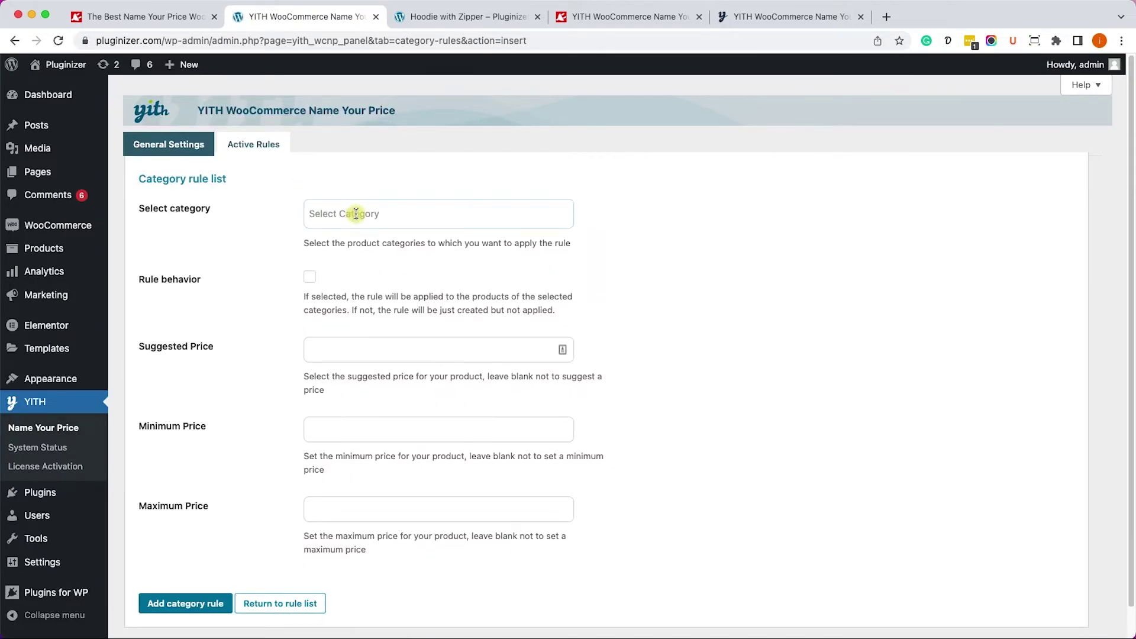
pyautogui.click(356, 214)
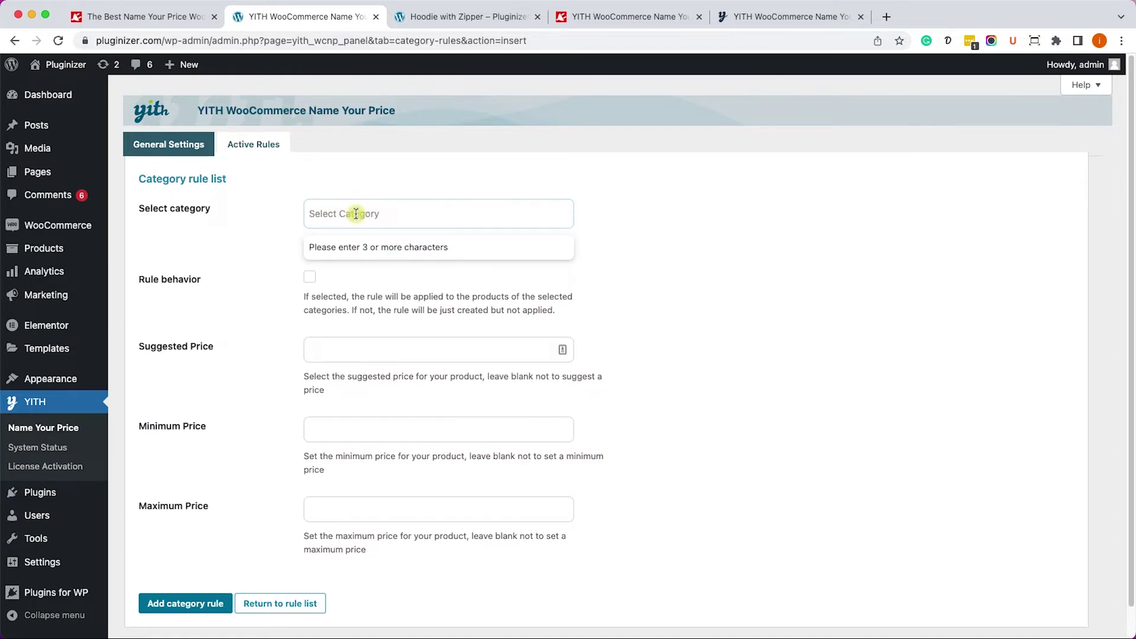
pyautogui.write('clothing')
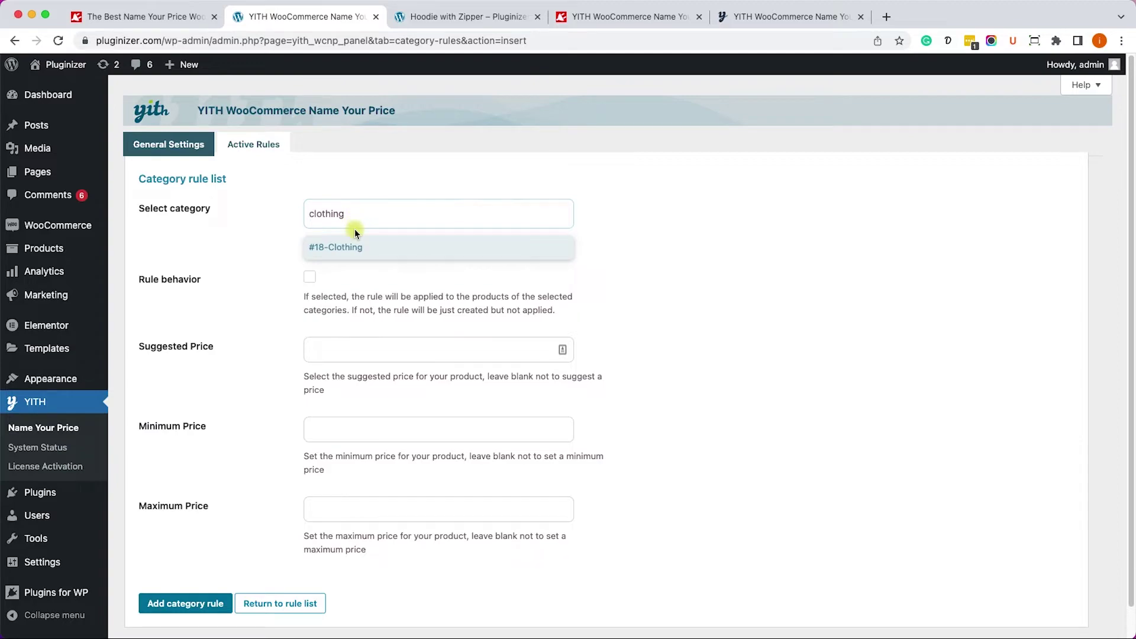
pyautogui.click(358, 247)
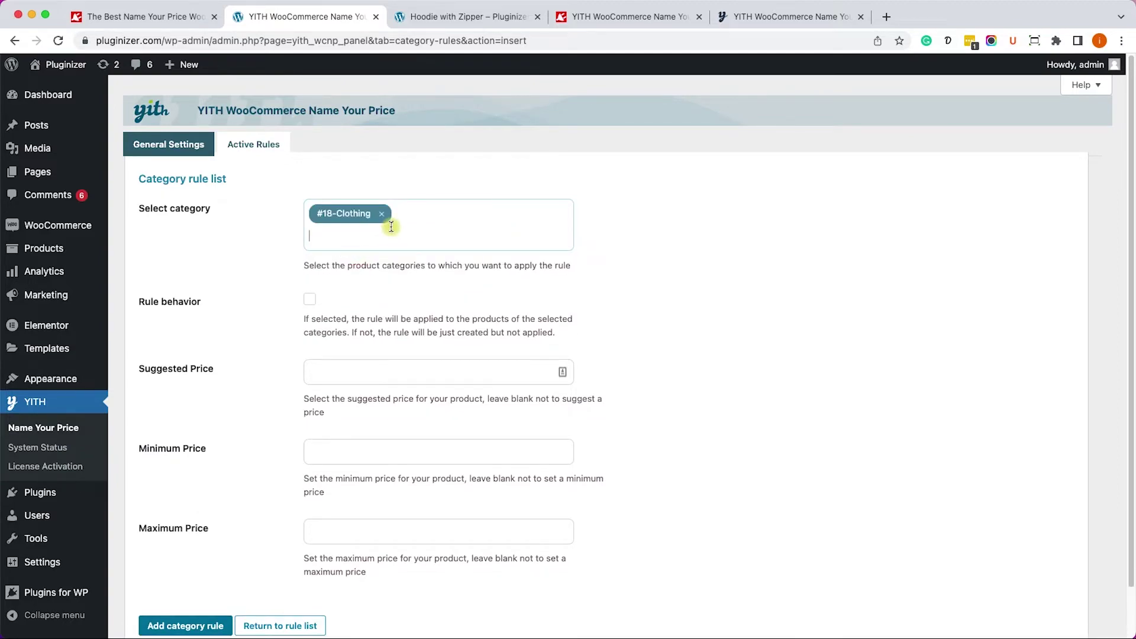
pyautogui.click(308, 300)
# Step: Give the Clothing rule suggested price 50, minimum 25, maximum 75, save it, and list all products
pyautogui.click(332, 371)
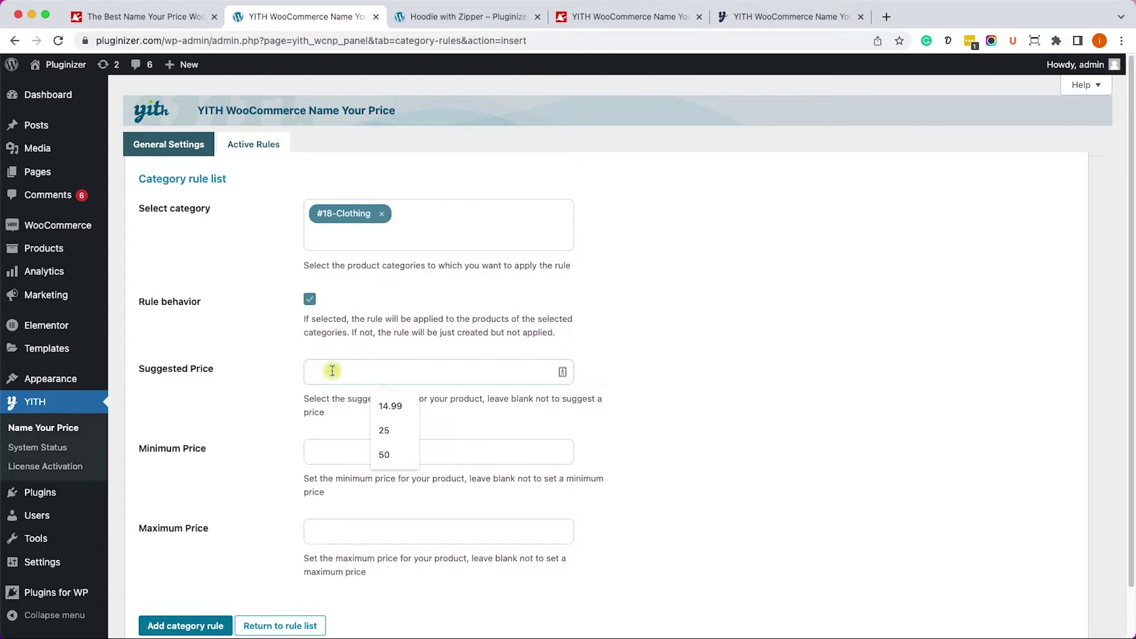
pyautogui.write('50')
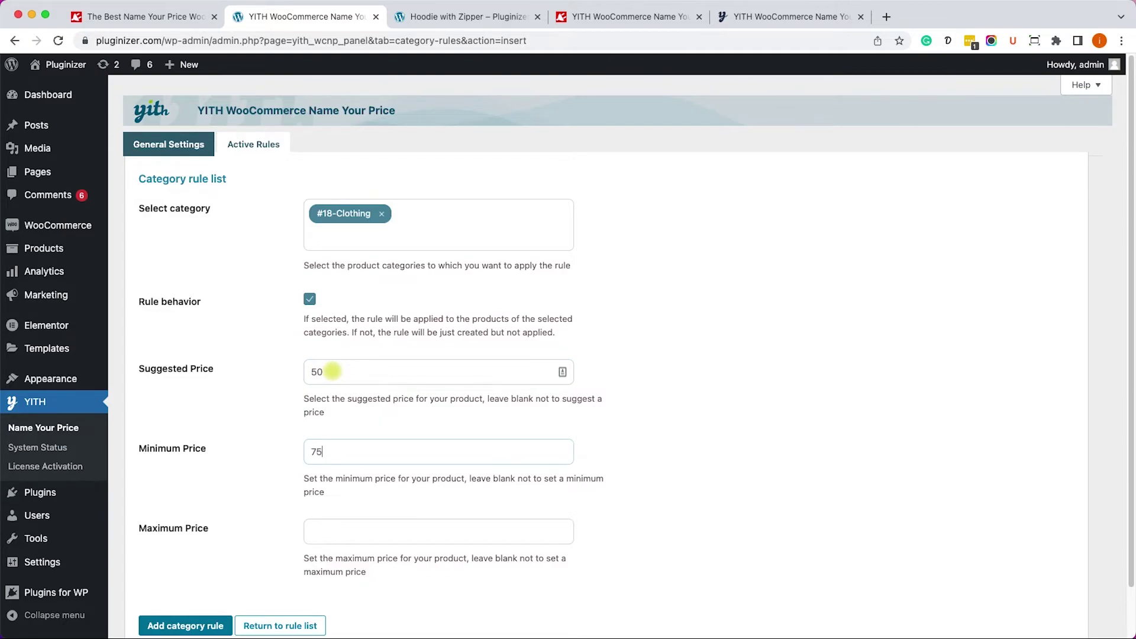
pyautogui.write('25')
pyautogui.write('75')
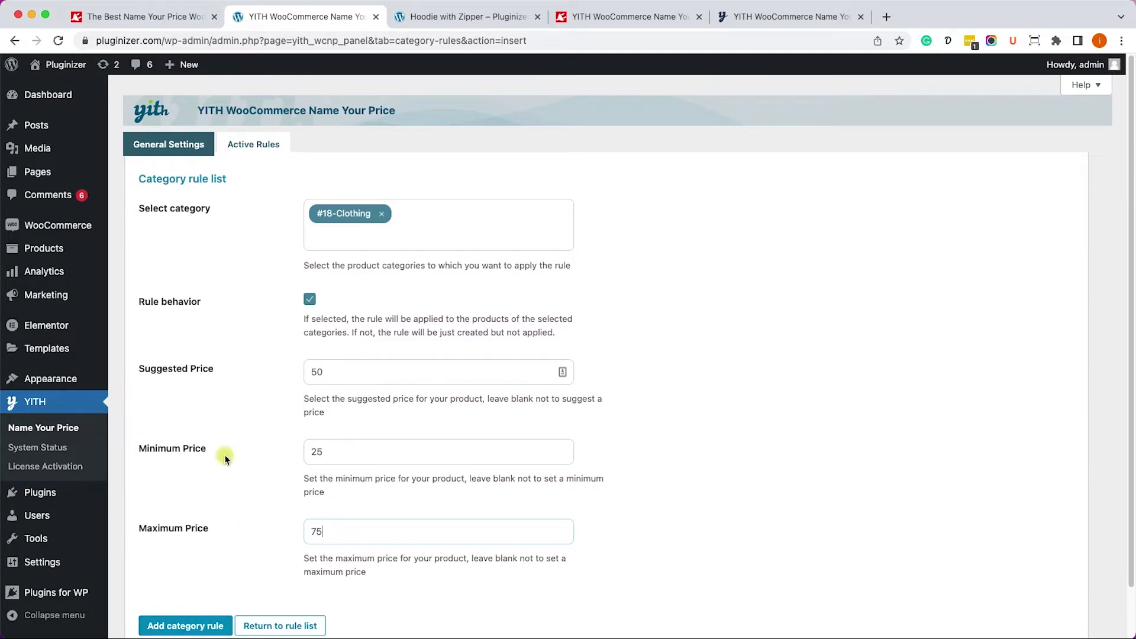
pyautogui.scroll(-2, 223, 456)
pyautogui.click(188, 571)
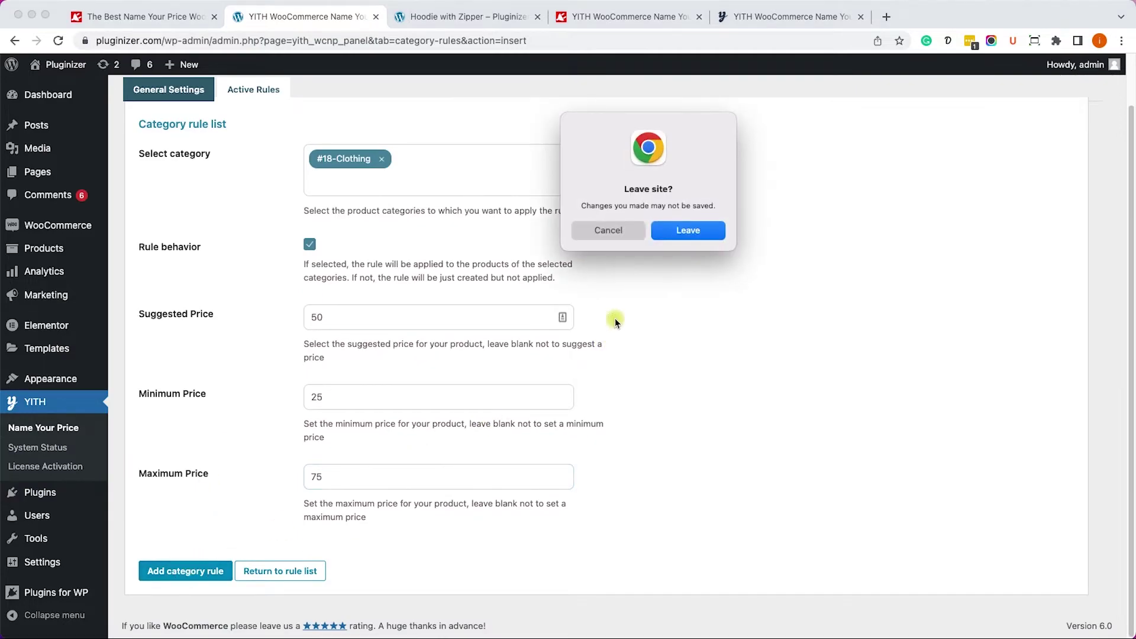
pyautogui.click(685, 226)
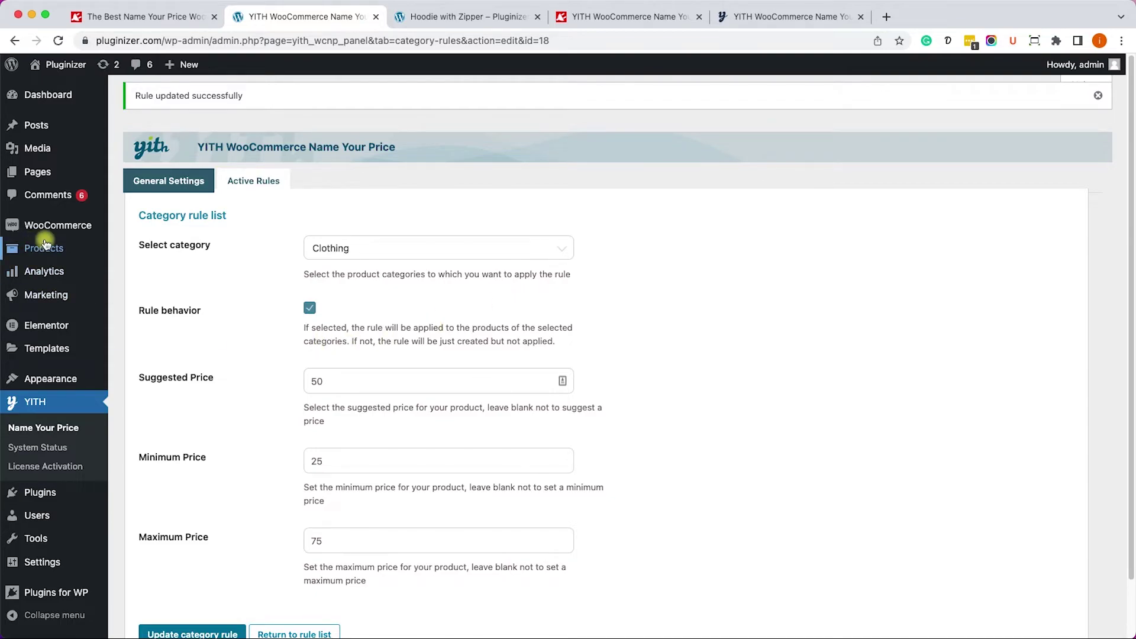
pyautogui.moveTo(46, 244)
pyautogui.click(146, 249)
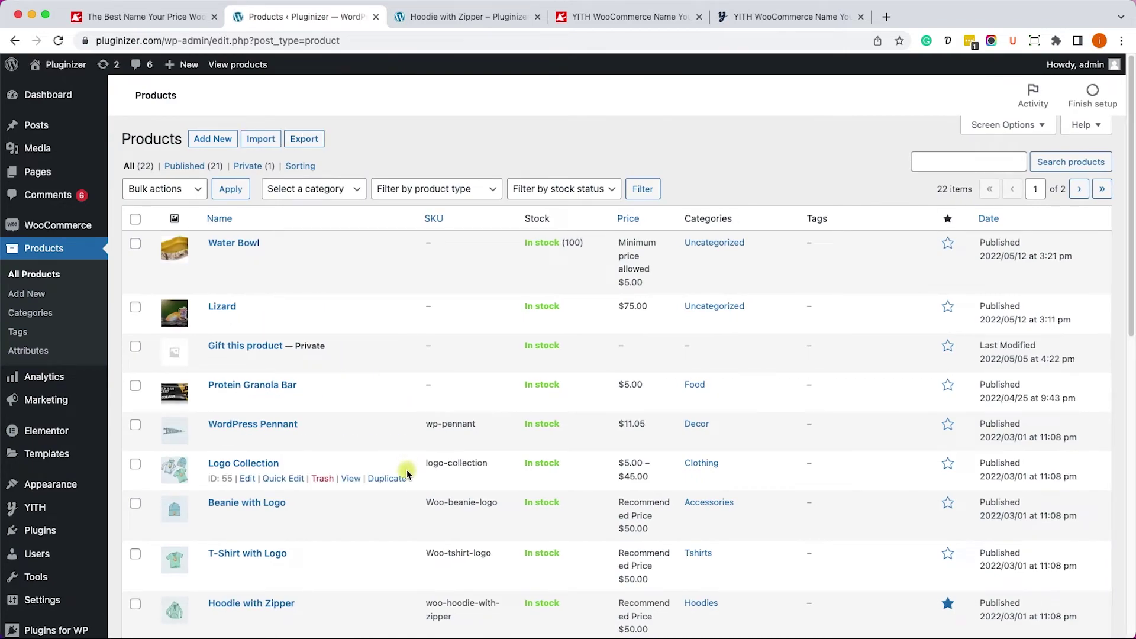
pyautogui.scroll(-1, 408, 473)
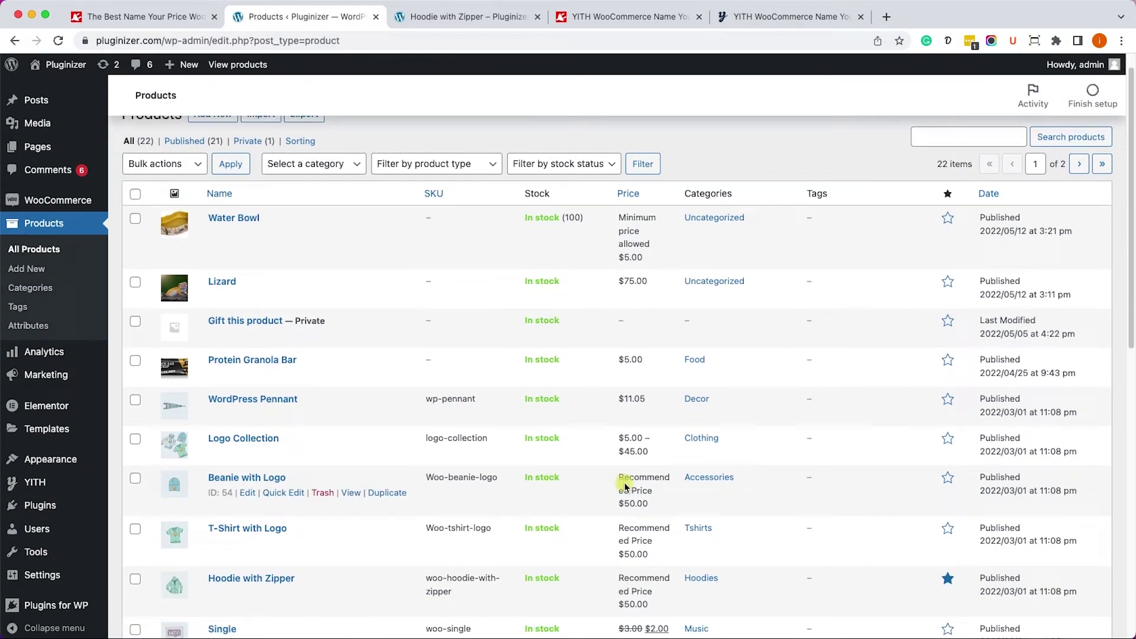
pyautogui.scroll(-1, 626, 486)
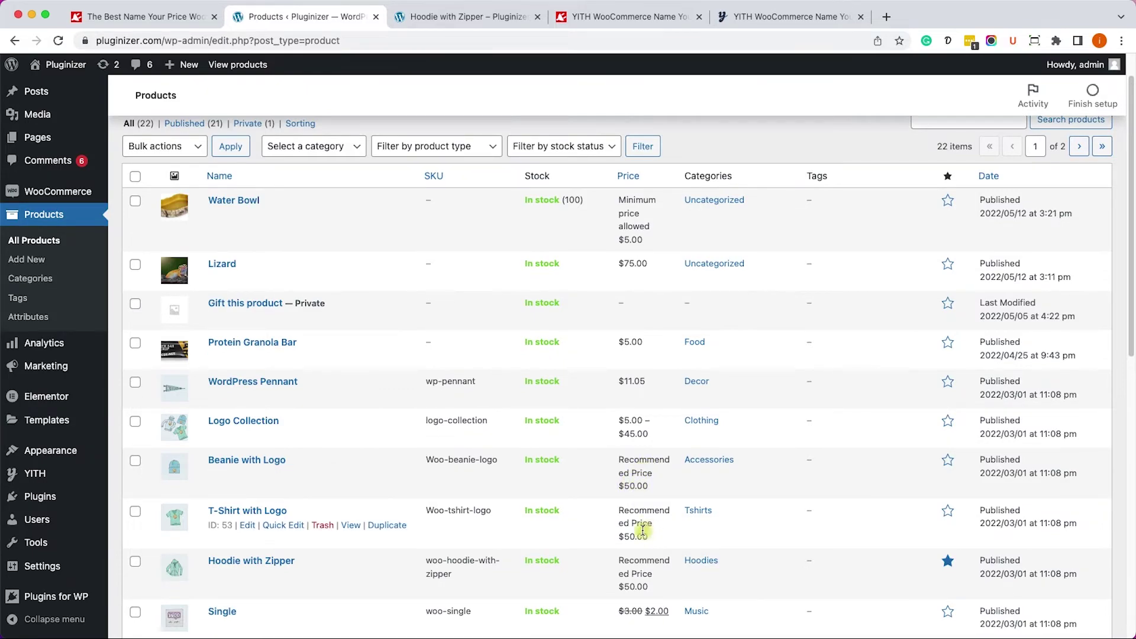
pyautogui.scroll(-2, 640, 497)
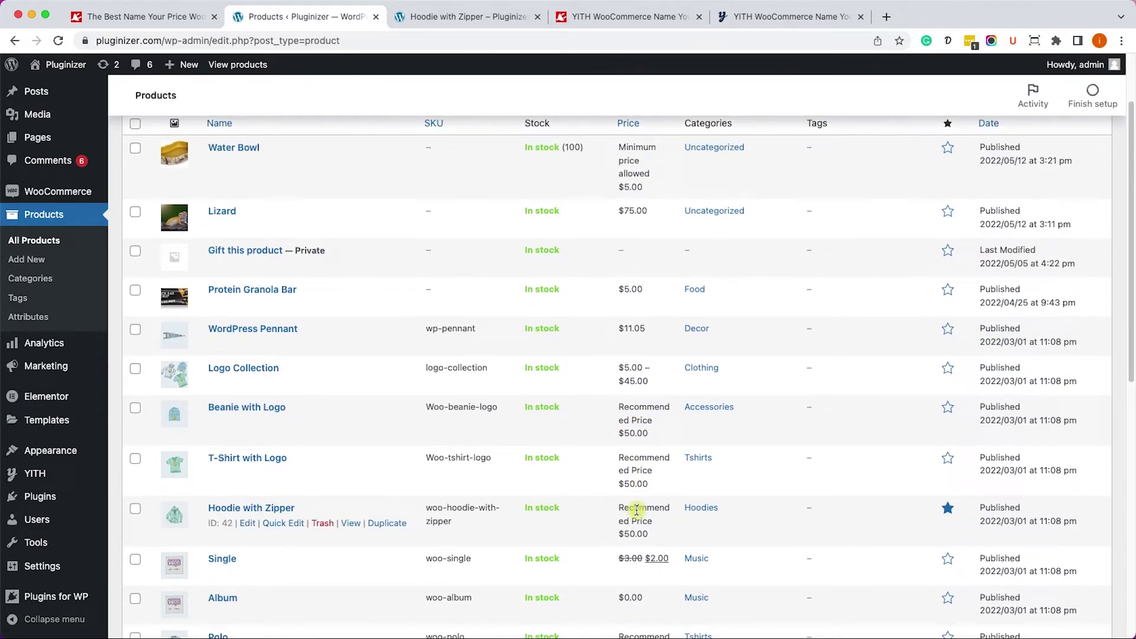
pyautogui.scroll(-3, 636, 510)
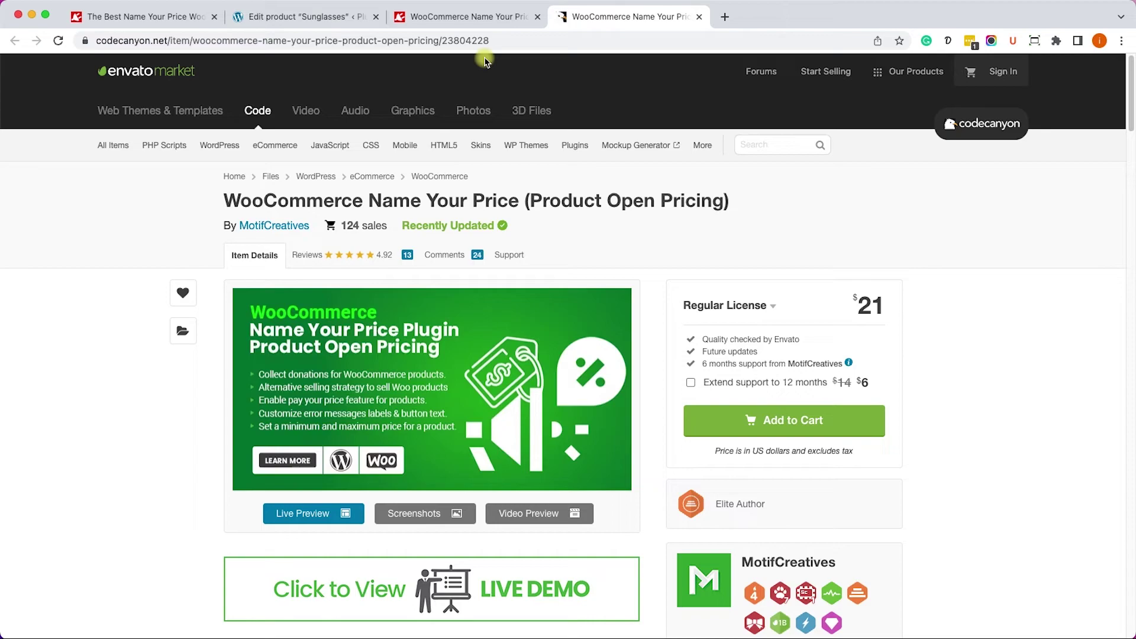
# Step: Review the PluginsForWP plugin page, then go back to the Sunglasses product data
pyautogui.click(477, 18)
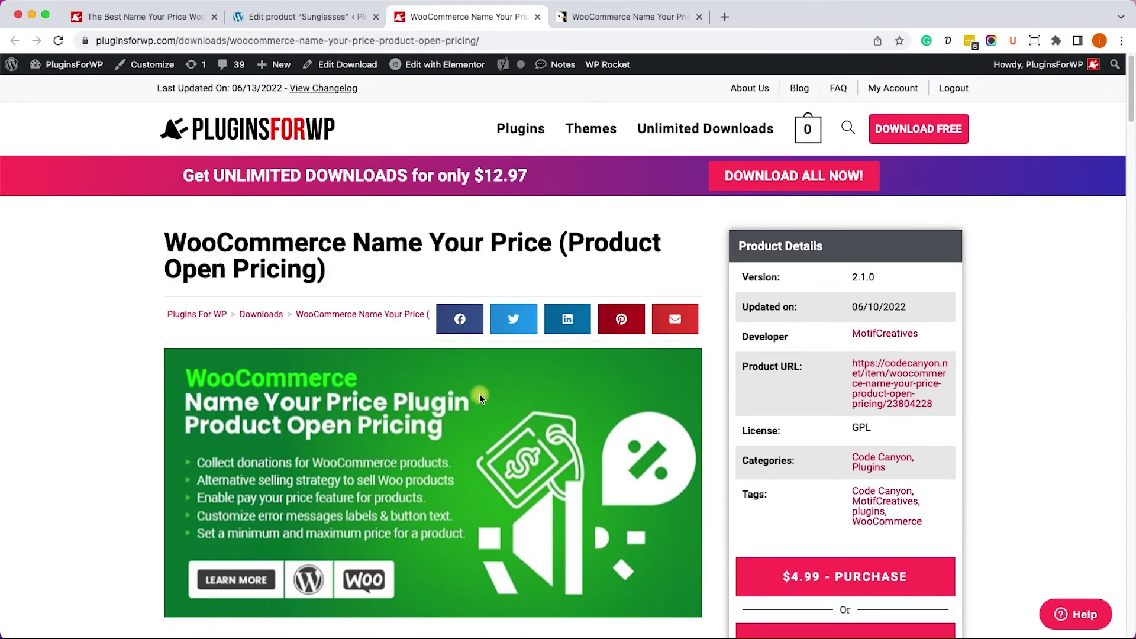
pyautogui.click(327, 19)
pyautogui.scroll(-5, 503, 353)
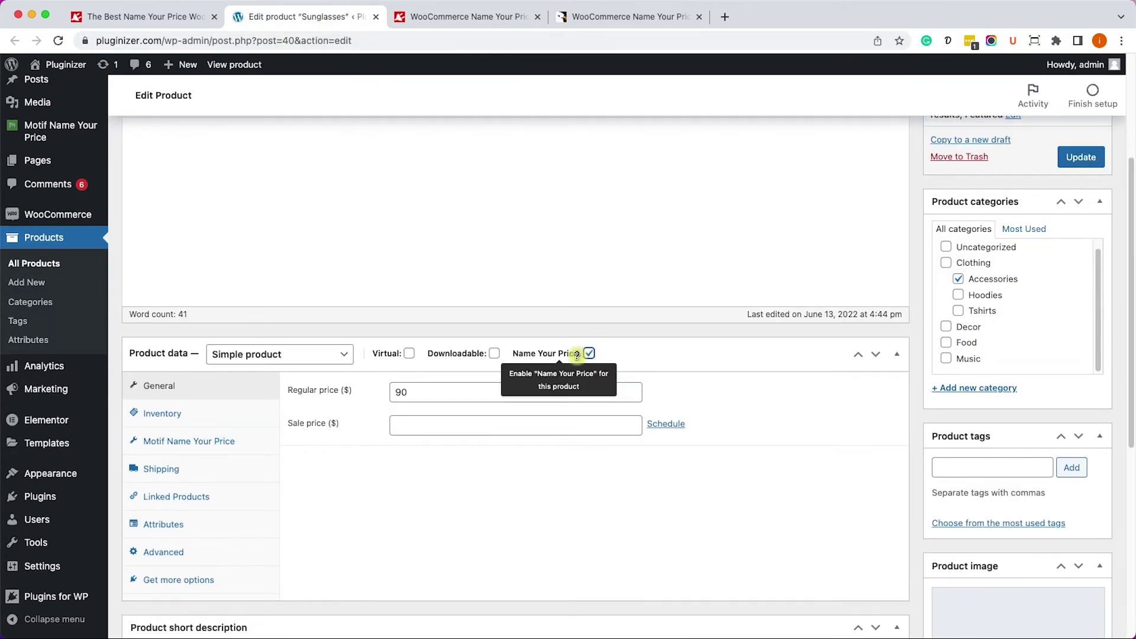
# Step: Enable Name Your Price on Sunglasses with suggested $10, minimum $5, maximum $20, and update
pyautogui.click(589, 355)
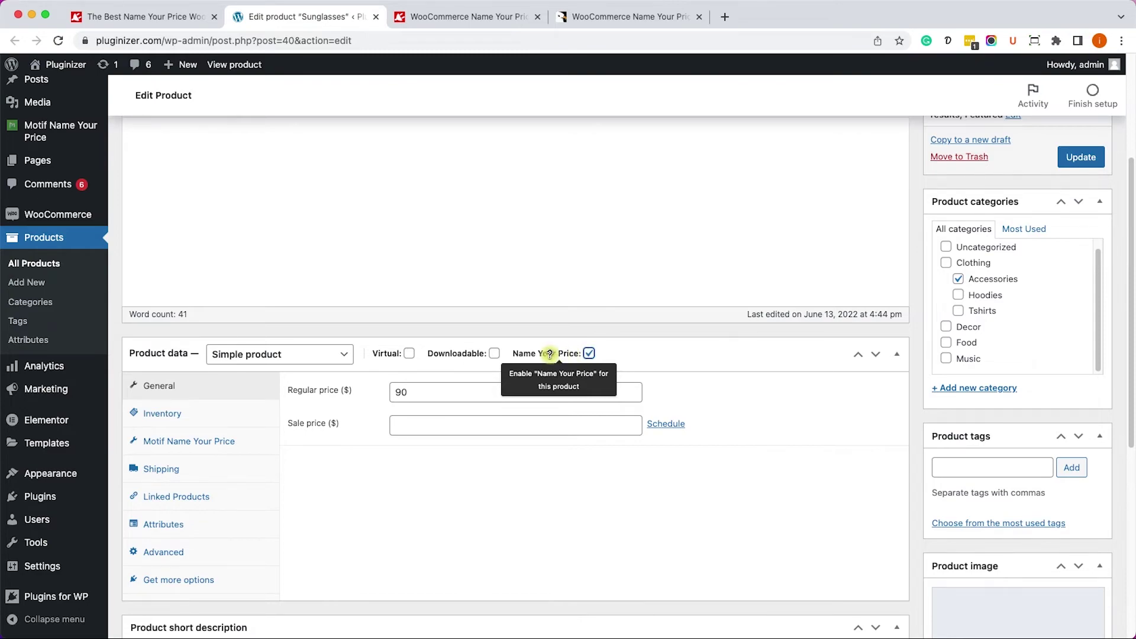
pyautogui.click(202, 448)
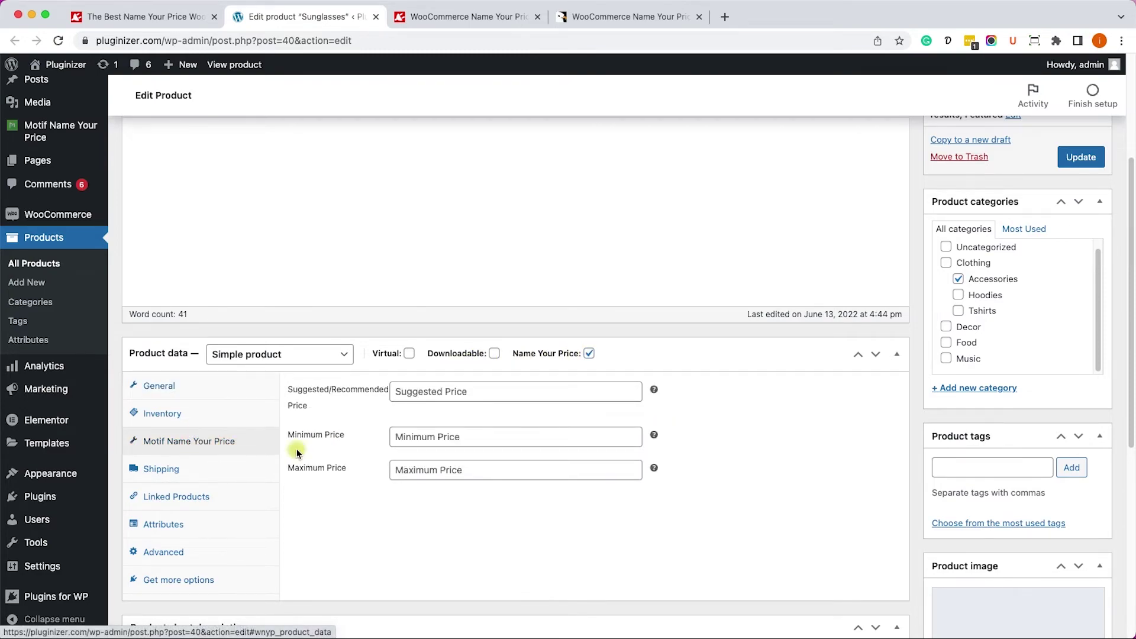
pyautogui.click(447, 397)
pyautogui.write('10')
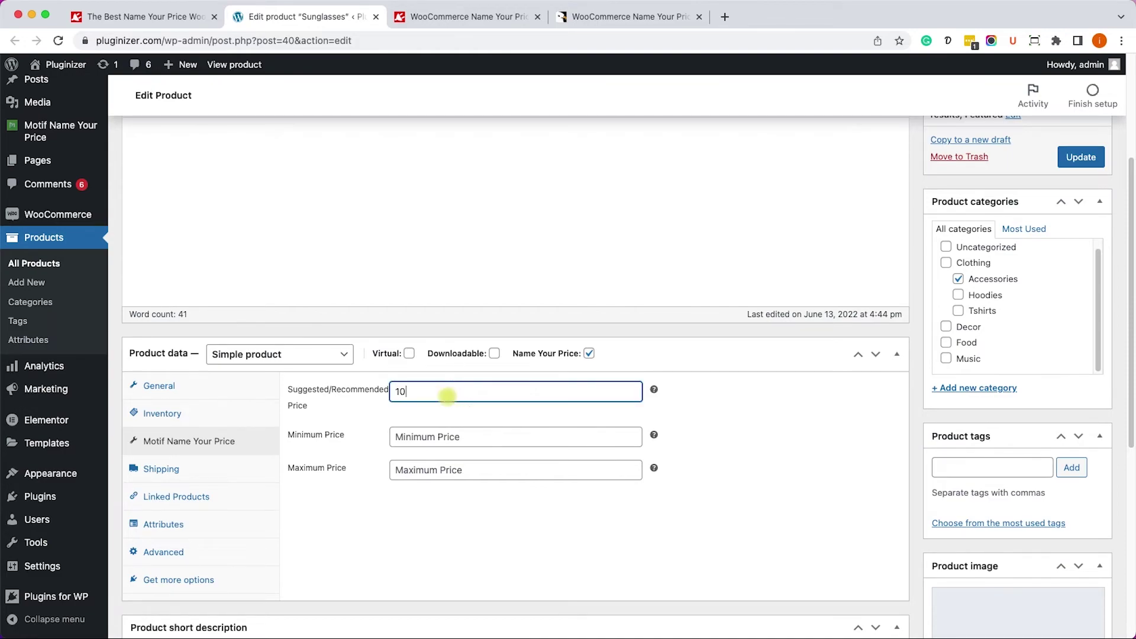
pyautogui.press('Tab')
pyautogui.write('5')
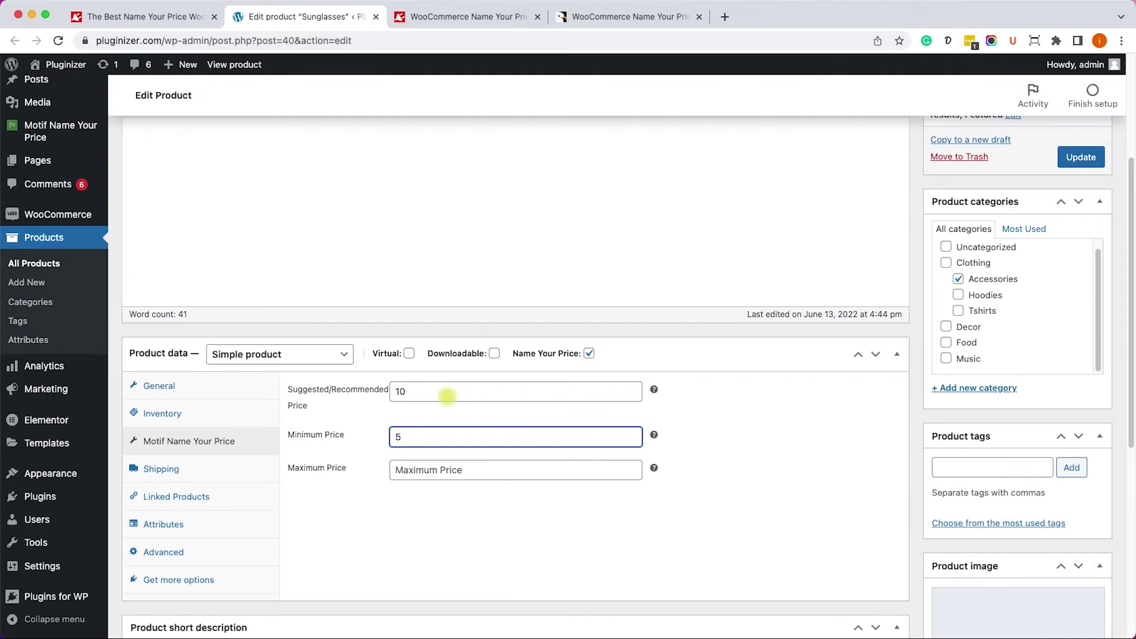
pyautogui.press('Tab')
pyautogui.write('20')
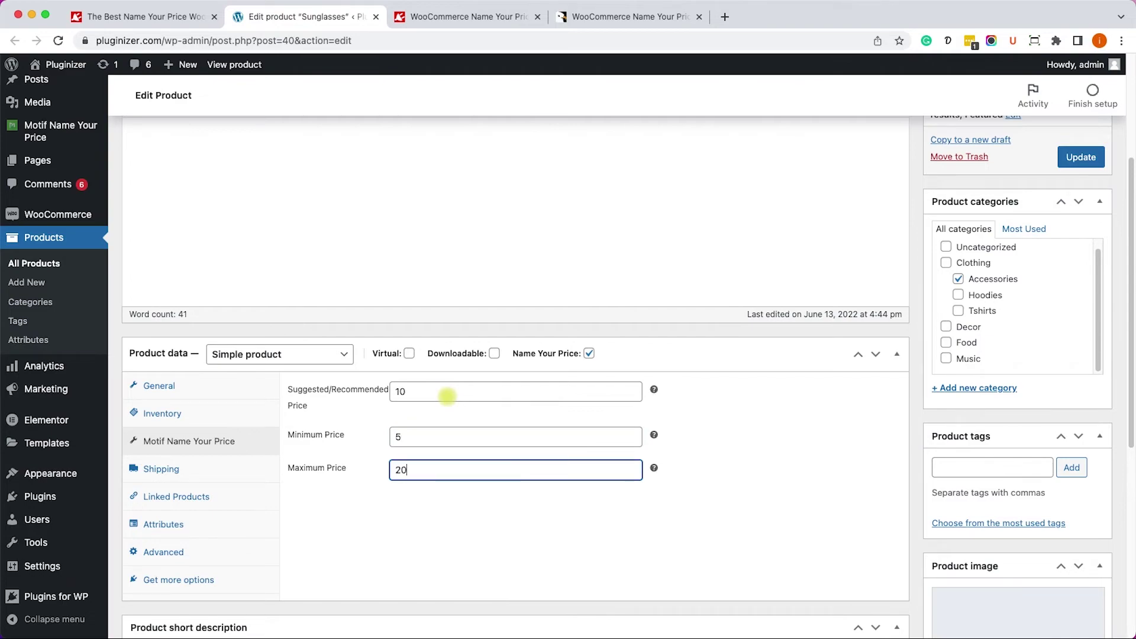
pyautogui.click(1081, 157)
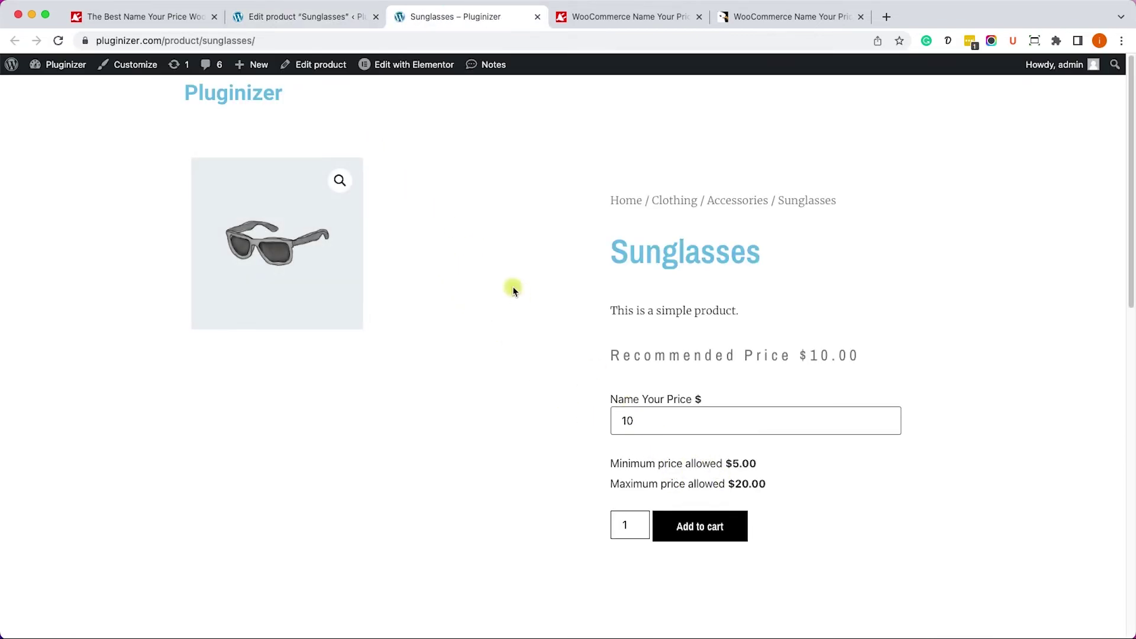
pyautogui.click(317, 23)
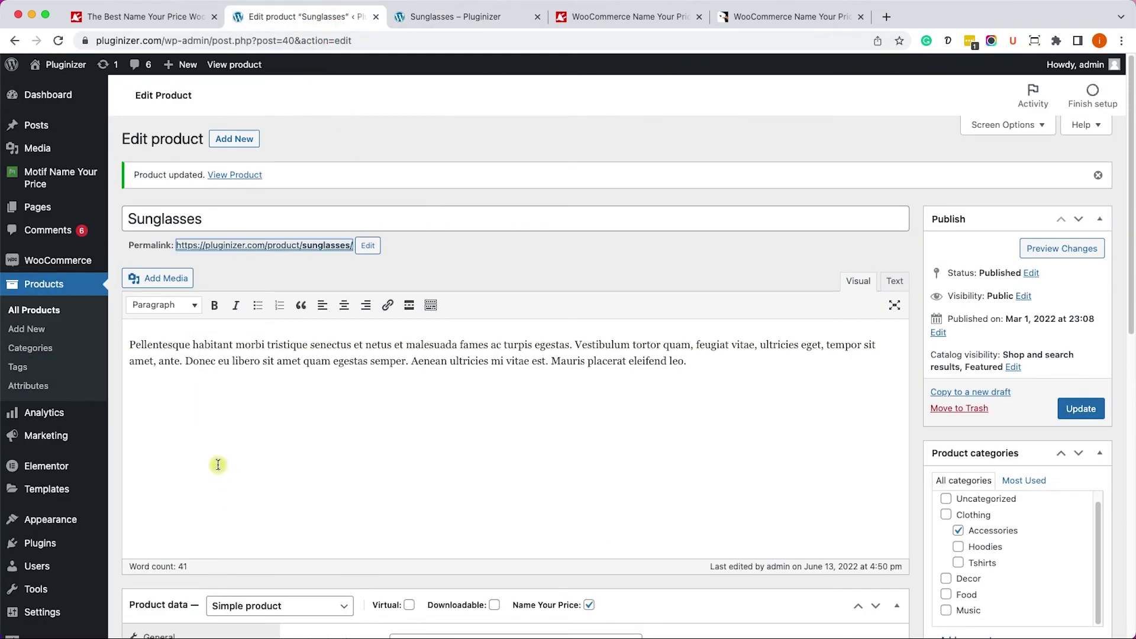
# Step: Turn on the Motif 'Hide Minimum & Maximum' option and save all changes
pyautogui.click(49, 176)
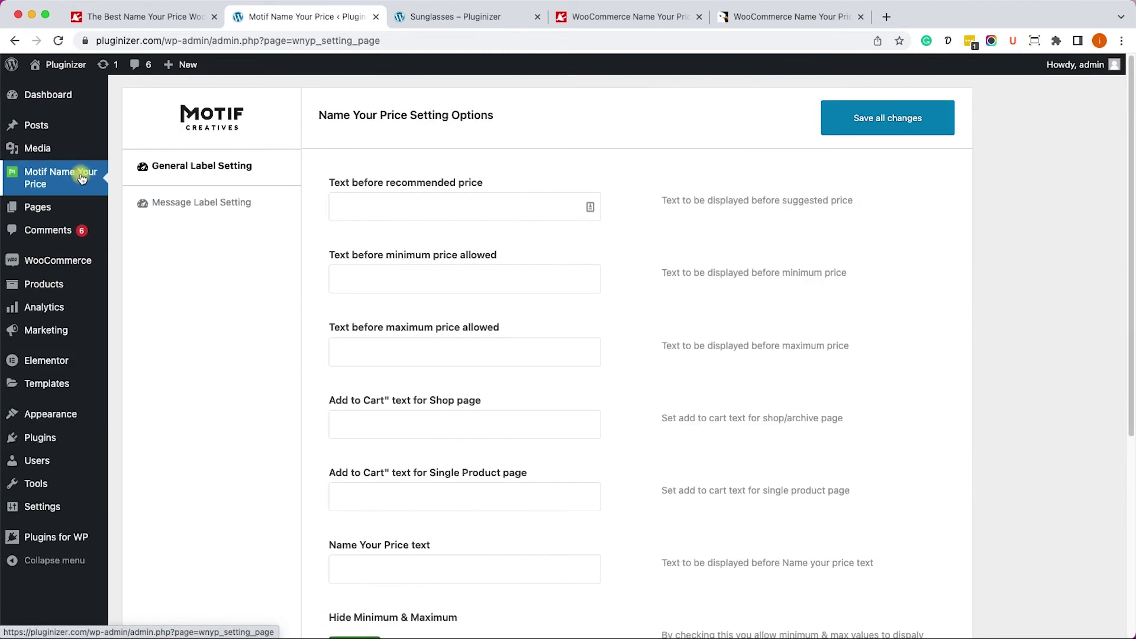
pyautogui.click(181, 203)
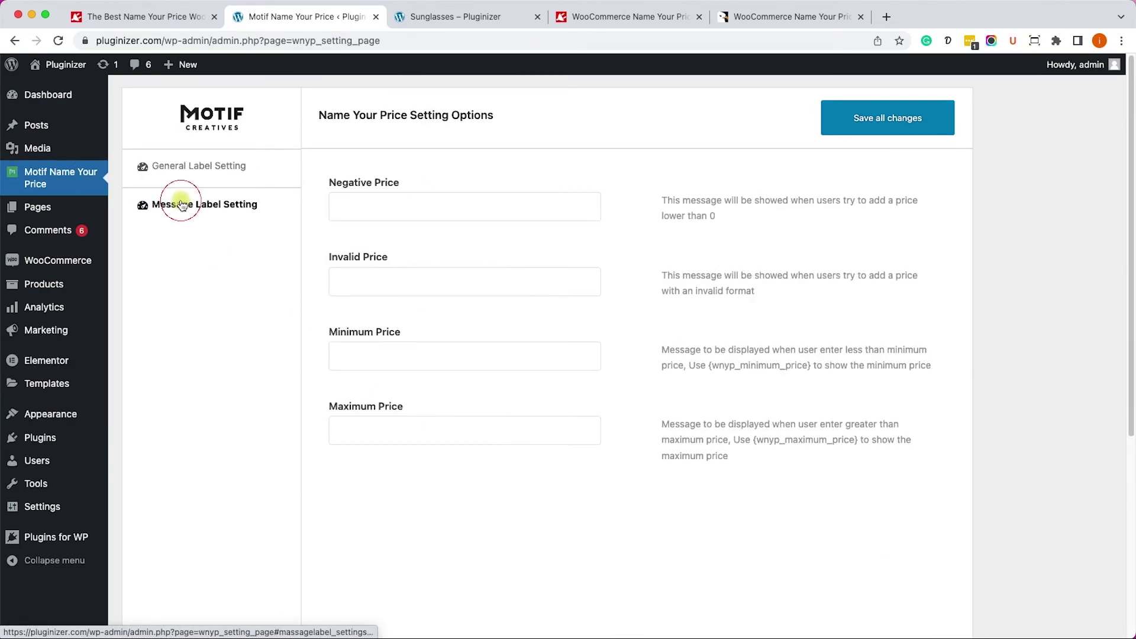
pyautogui.click(254, 169)
pyautogui.scroll(-10, 540, 264)
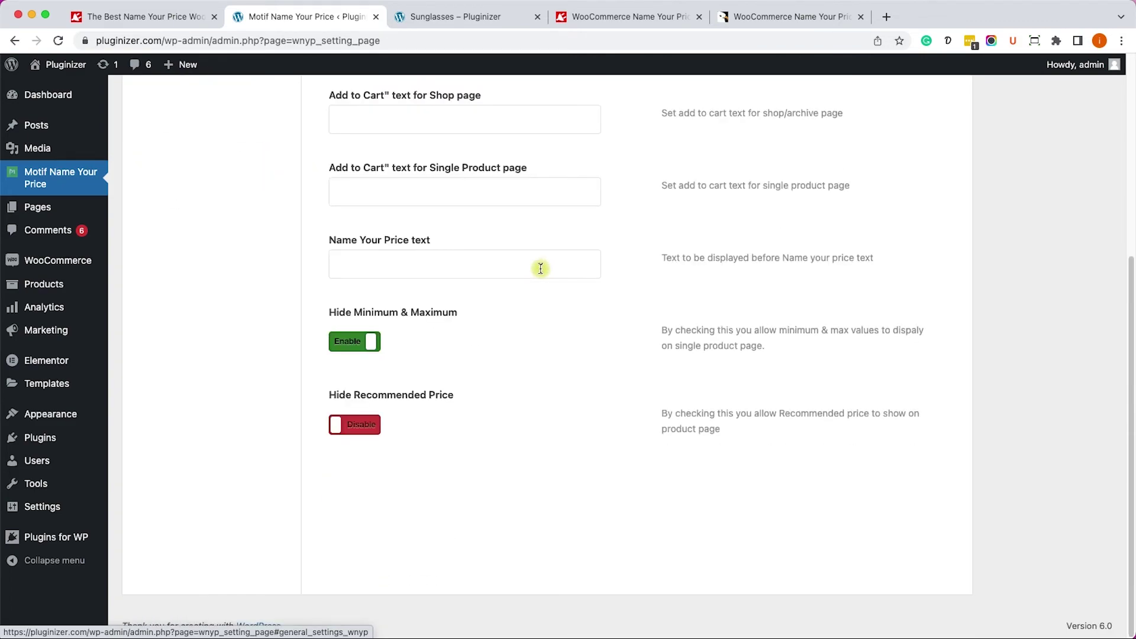
pyautogui.click(354, 347)
pyautogui.scroll(10, 648, 400)
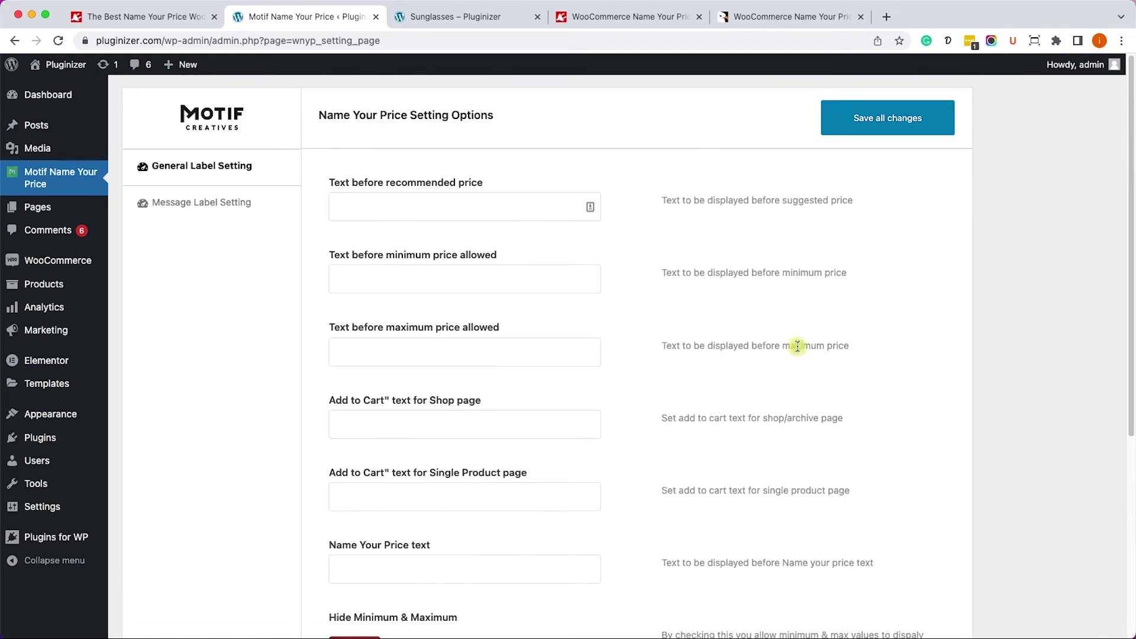
pyautogui.click(871, 120)
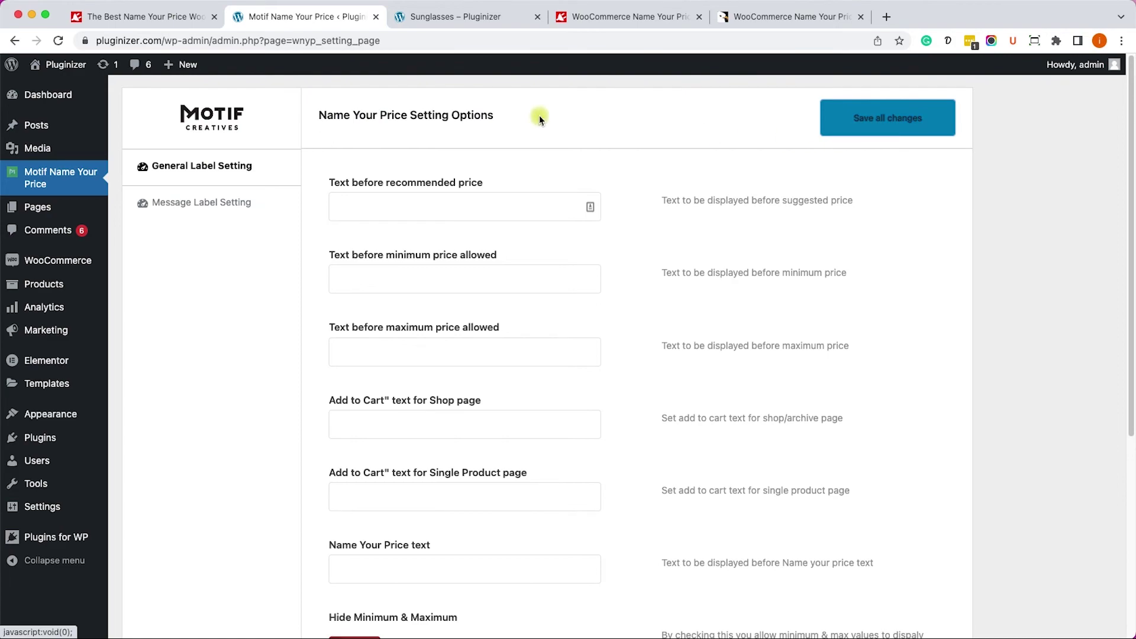
pyautogui.click(454, 25)
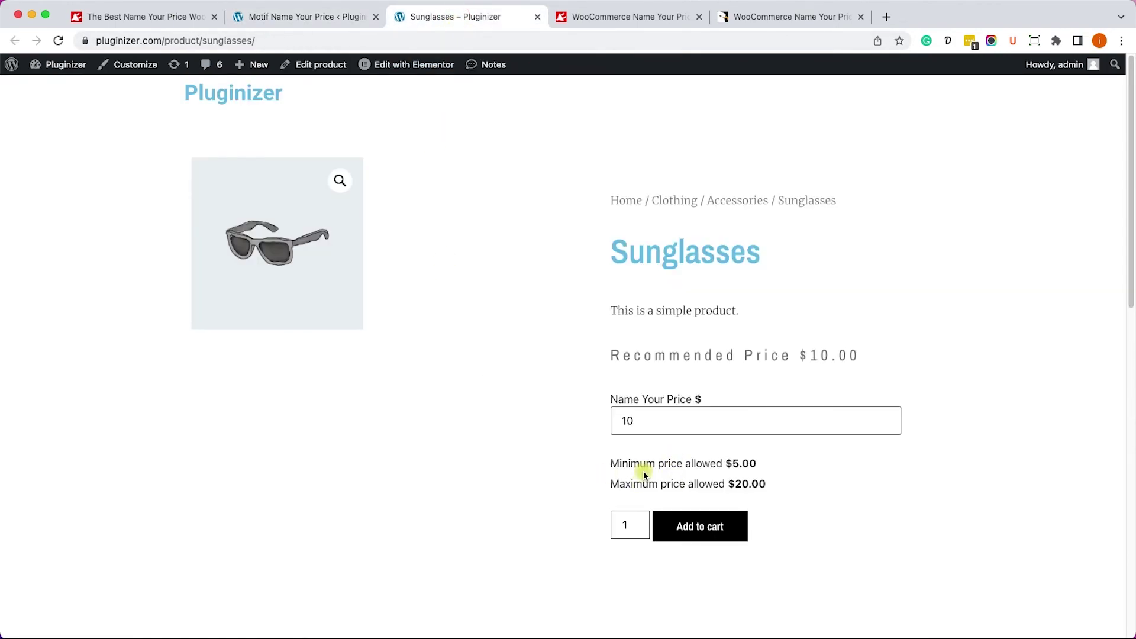
# Step: Reload the Sunglasses product page to see the updated price display
pyautogui.click(58, 40)
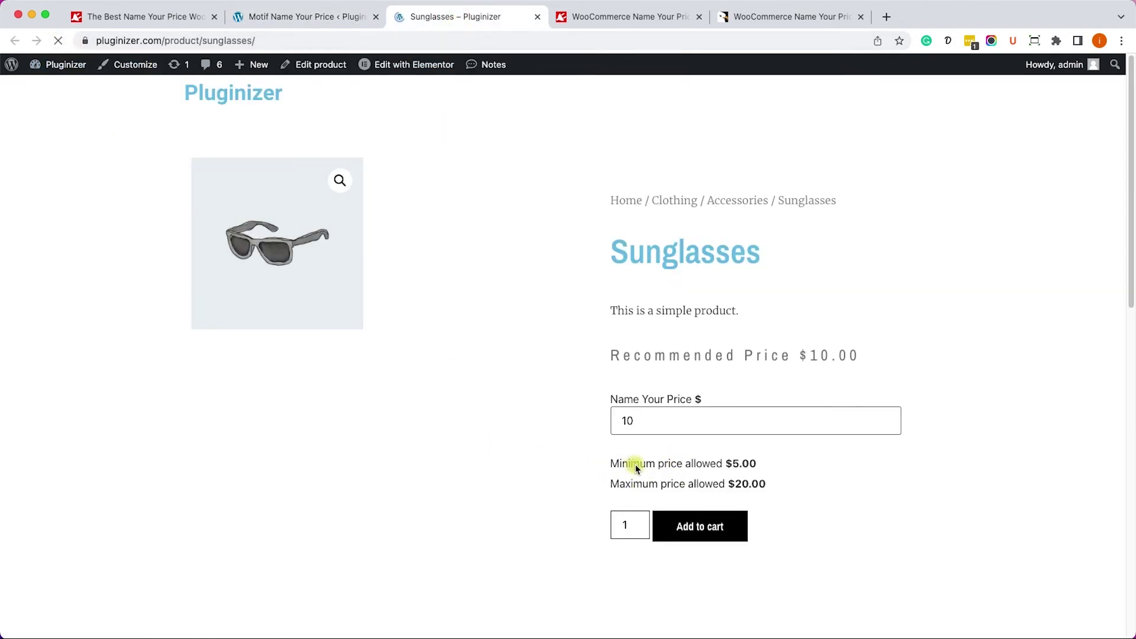